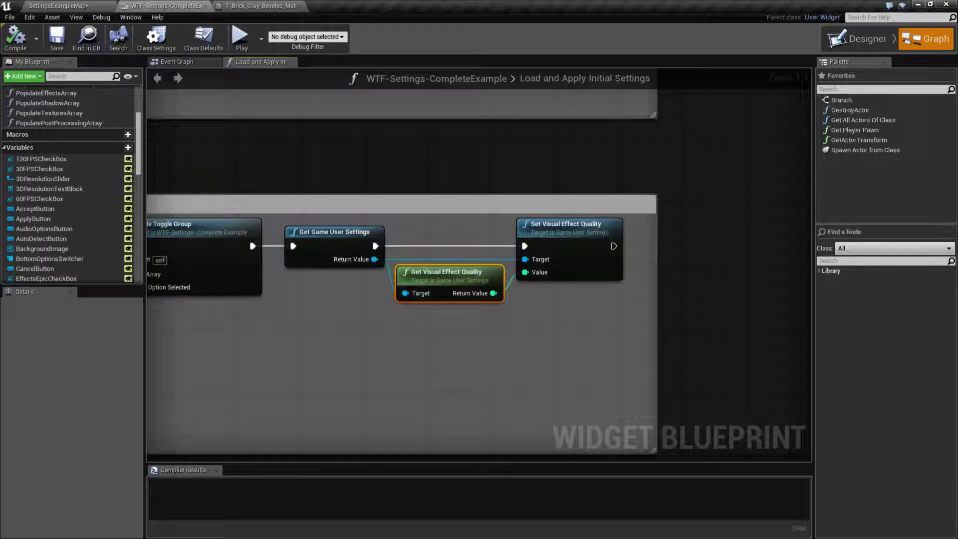
# Examine the EffectsQuality@0 to @3 sections of BaseScalability.ini in Notepad, and view the file's location in the engine's Config folder.
pyautogui.hotkey('alt', 'Tab')
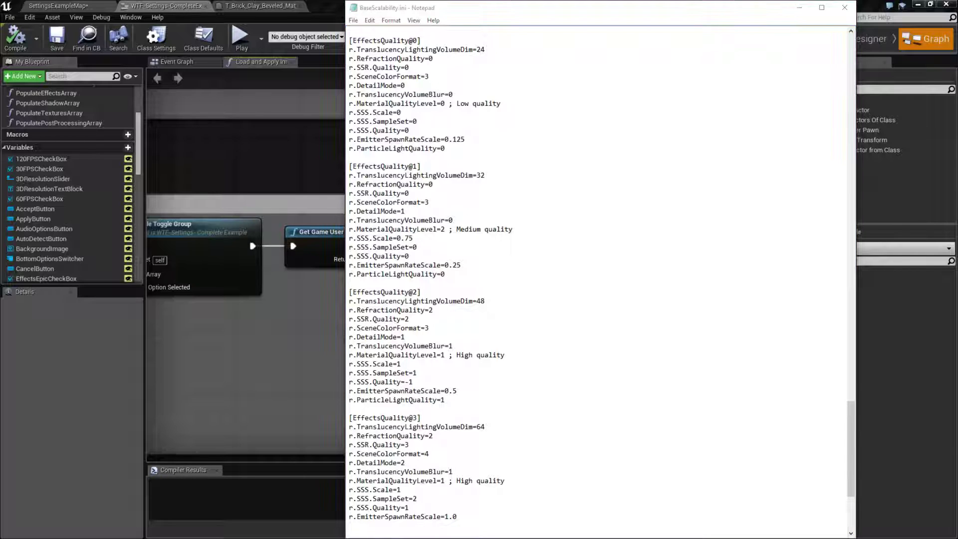
pyautogui.hotkey('alt', 'Tab')
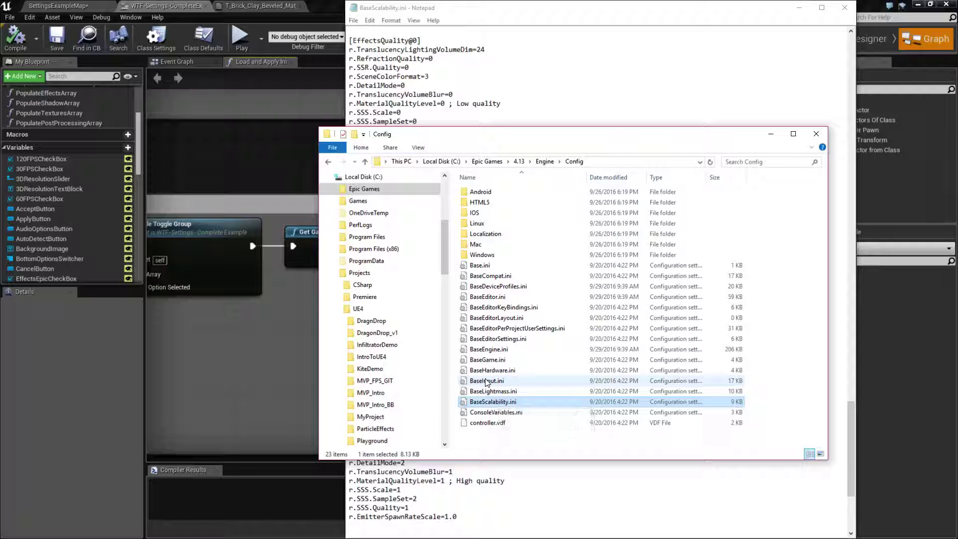
pyautogui.click(538, 12)
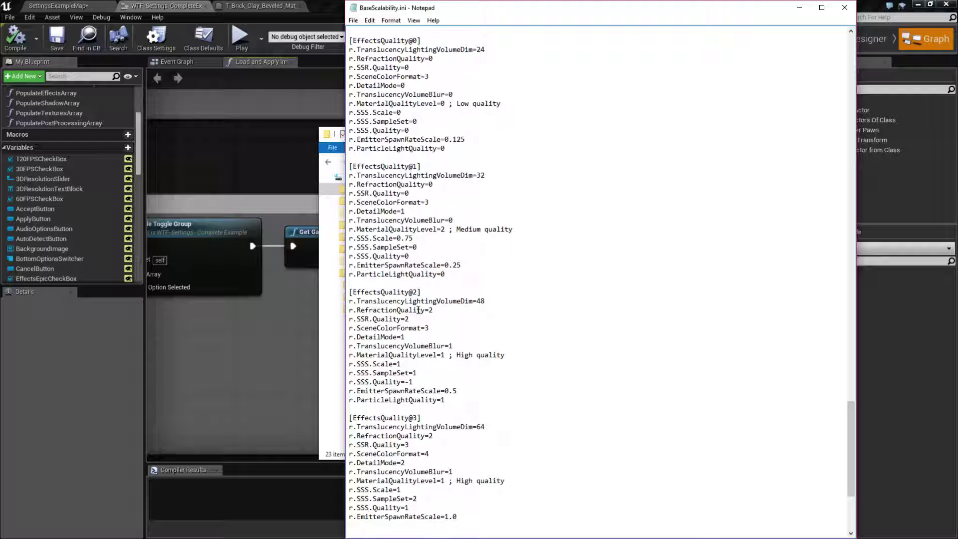
pyautogui.click(285, 151)
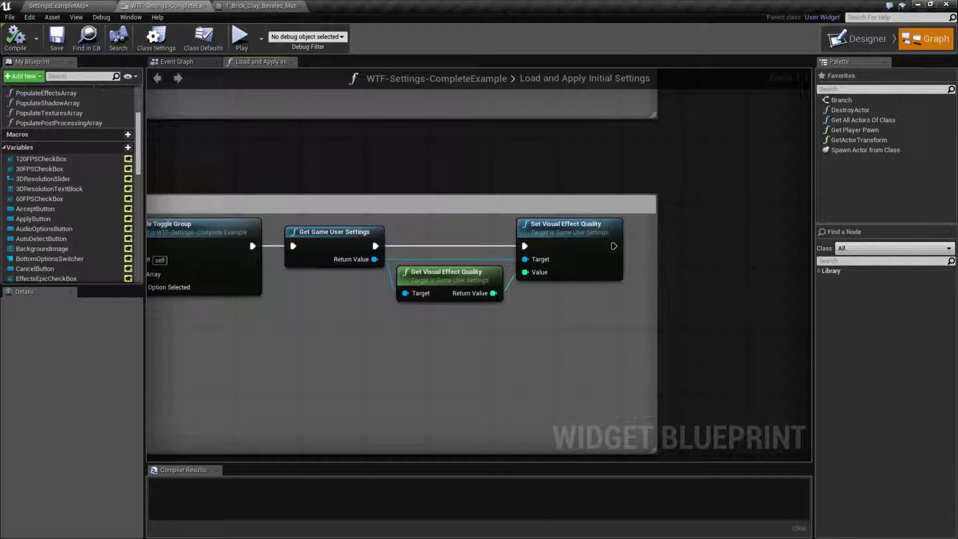
pyautogui.hotkey('alt', 'Tab')
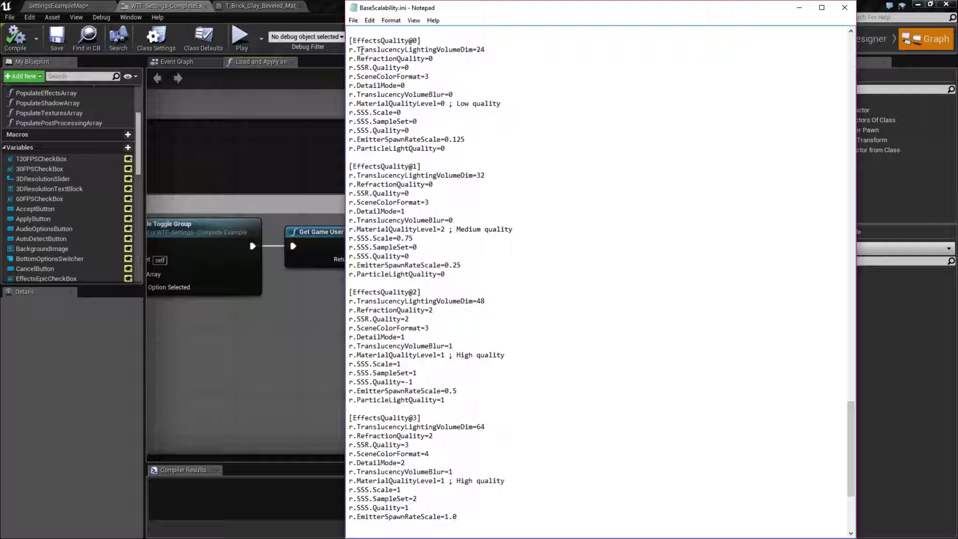
pyautogui.moveTo(349, 50); pyautogui.dragTo(445, 148)
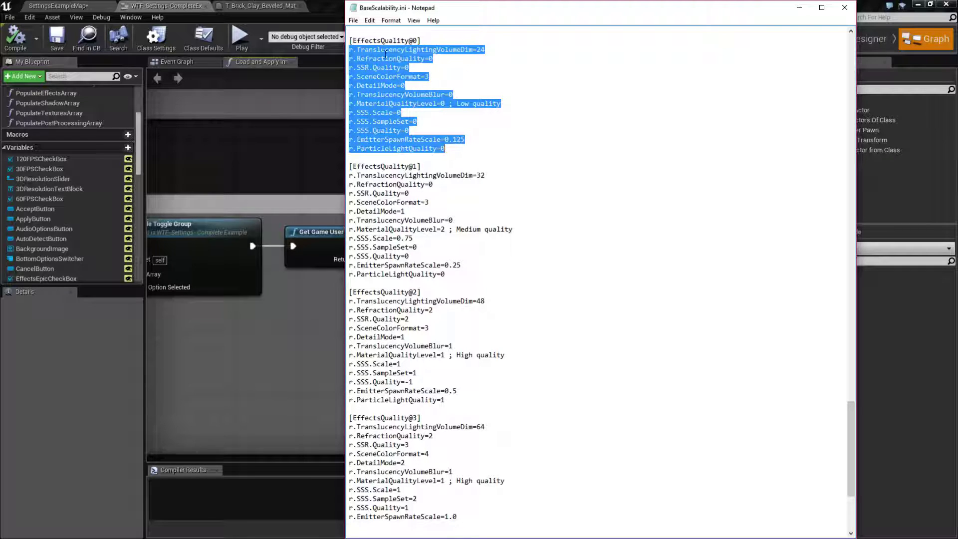
pyautogui.click(389, 64)
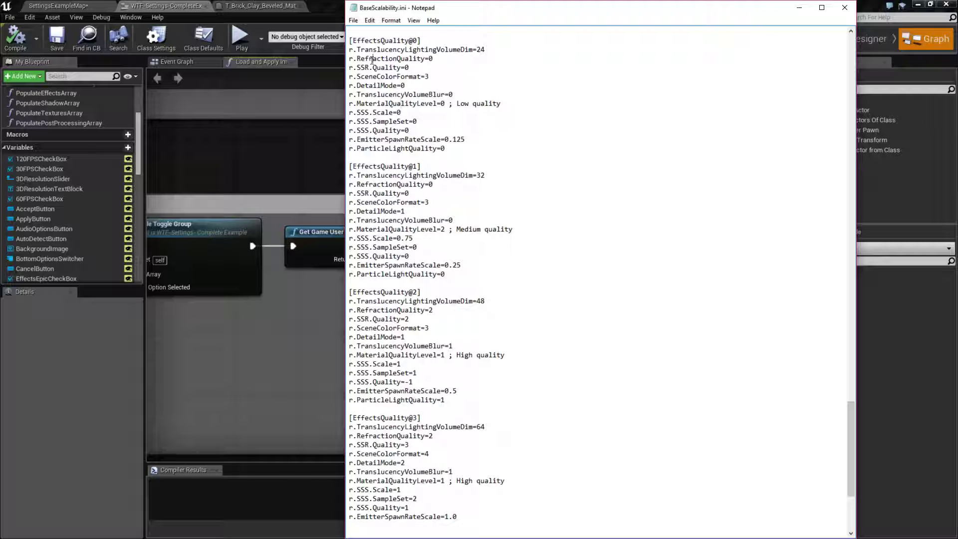
pyautogui.click(409, 105)
pyautogui.click(310, 364)
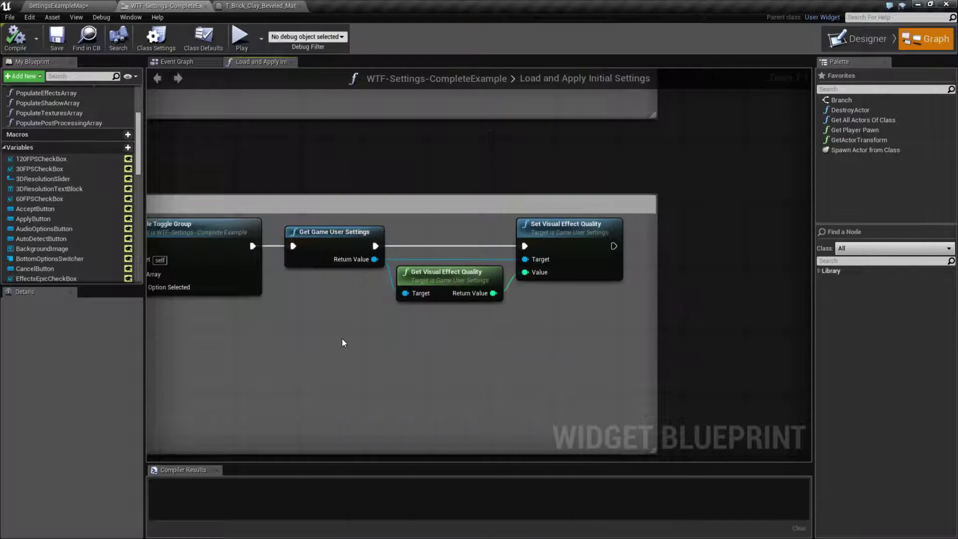
# Inspect the Quality Switch node and its inputs in the T_Brick_Clay_Beveled_Mat material.
pyautogui.click(58, 6)
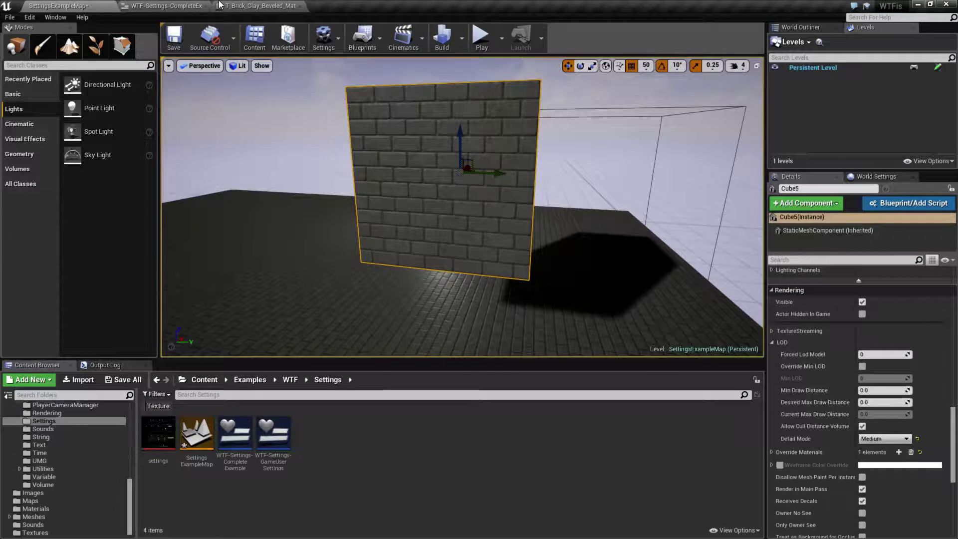
pyautogui.click(259, 5)
pyautogui.click(568, 198)
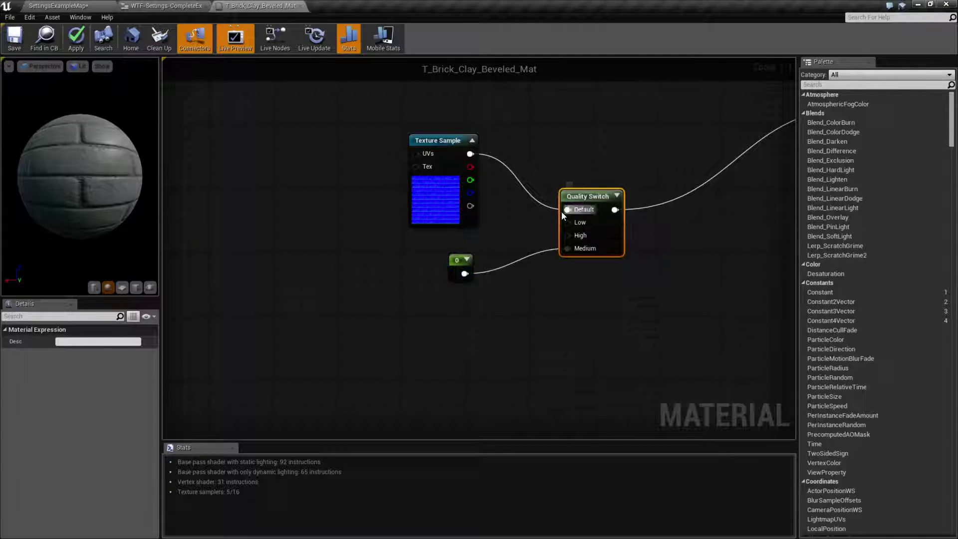
# Run the SettingsExampleMap level in the editor and stop the simulation.
pyautogui.click(80, 5)
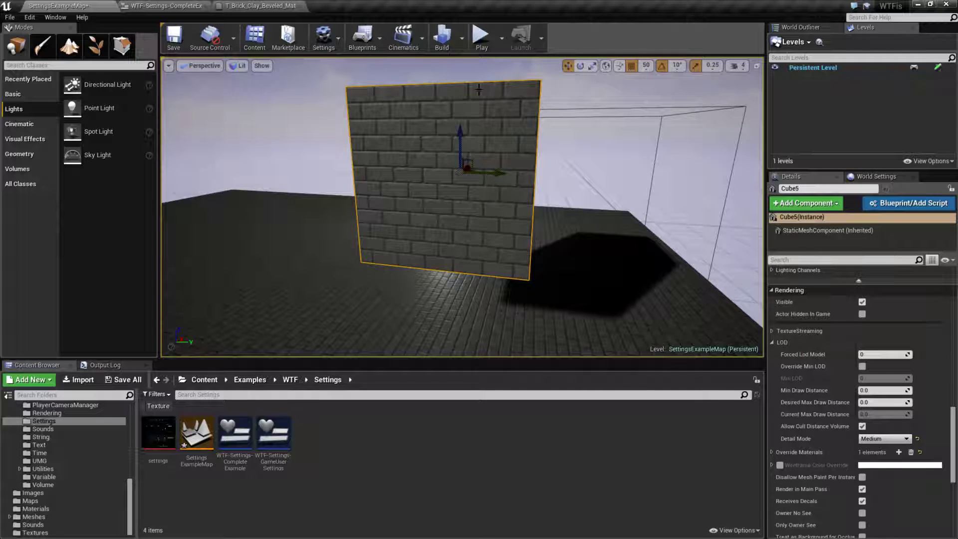
pyautogui.click(482, 38)
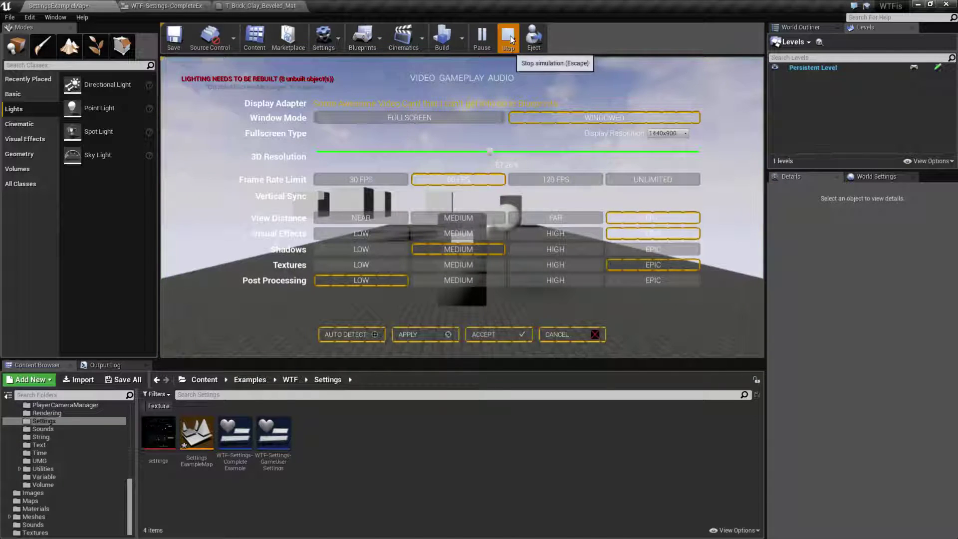
pyautogui.click(508, 37)
# Set the overall engine scalability quality to Epic.
pyautogui.moveTo(476, 90); pyautogui.dragTo(476, 90, button='right')
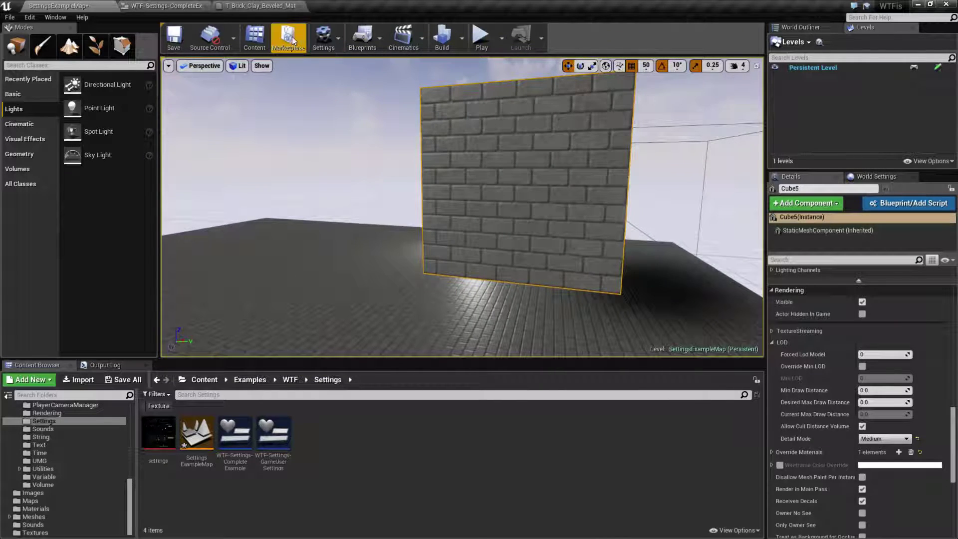
pyautogui.click(327, 34)
pyautogui.moveTo(385, 178)
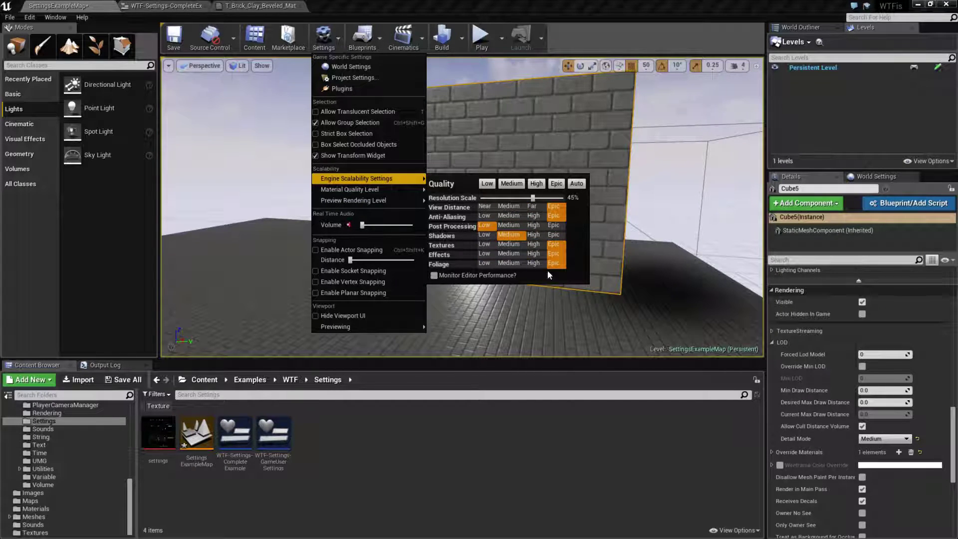
pyautogui.click(556, 183)
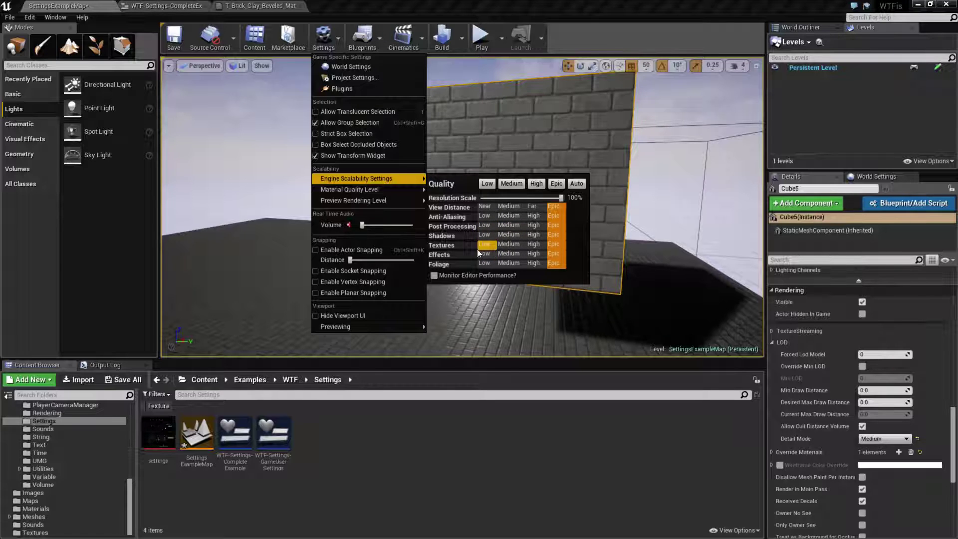
# Lower the Effects scalability level through High and Medium to Low to compare the brick cube's rendering.
pyautogui.click(534, 254)
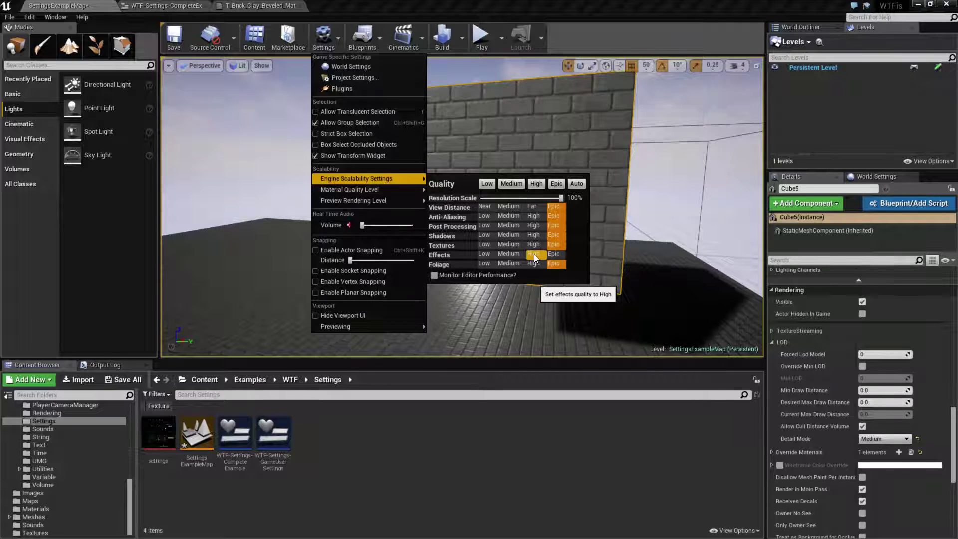
pyautogui.click(513, 254)
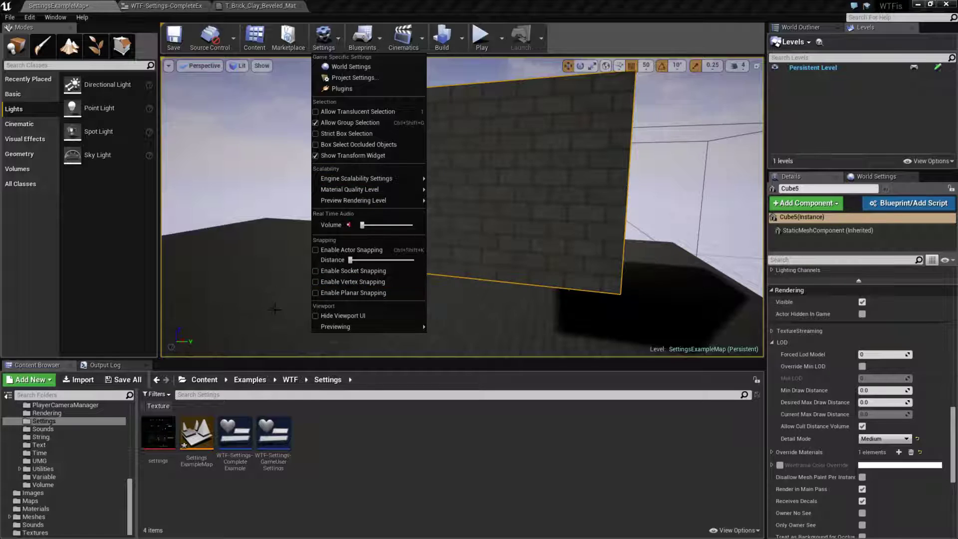
pyautogui.moveTo(421, 189)
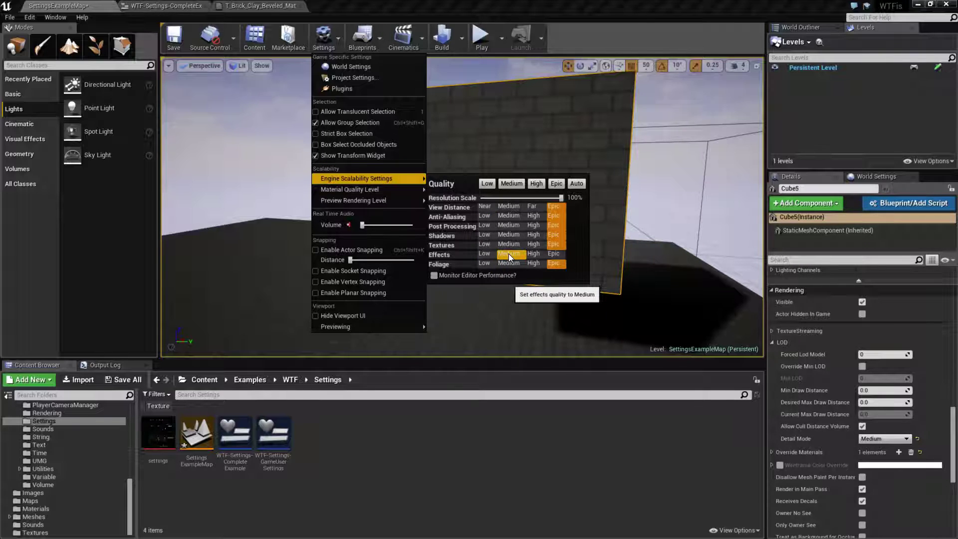
pyautogui.click(483, 255)
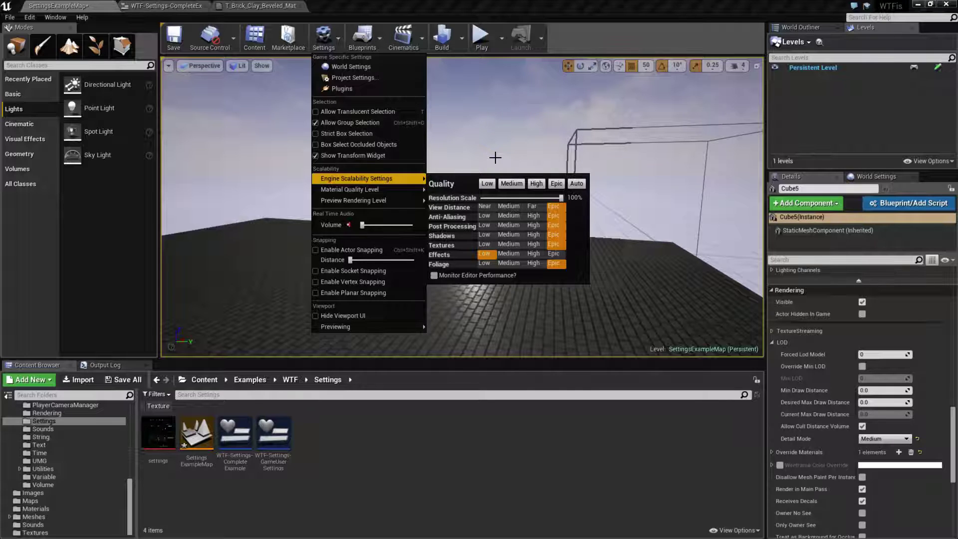
pyautogui.click(494, 157)
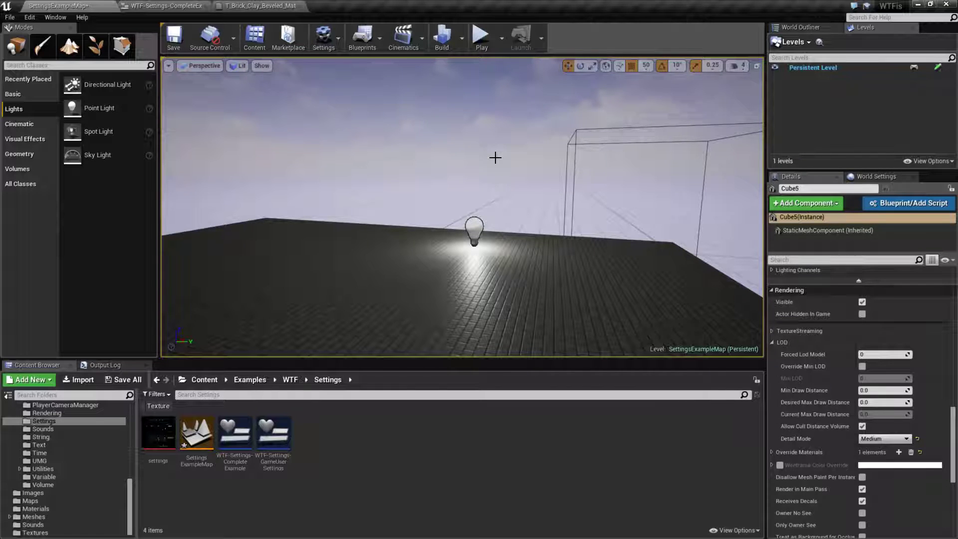
# Check the r.MaterialQualityLevel entry under EffectsQuality@0 in BaseScalability.ini in Notepad.
pyautogui.click(260, 6)
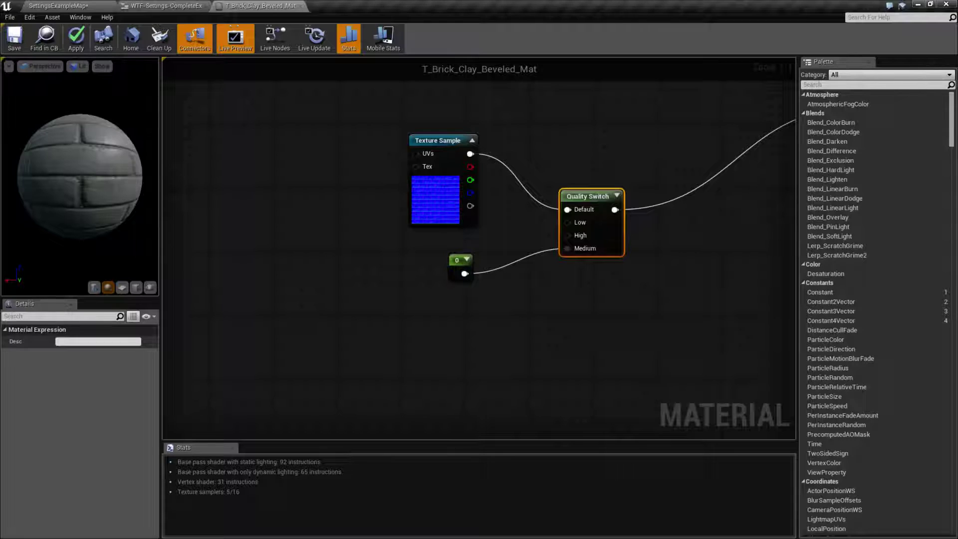
pyautogui.hotkey('alt', 'Tab')
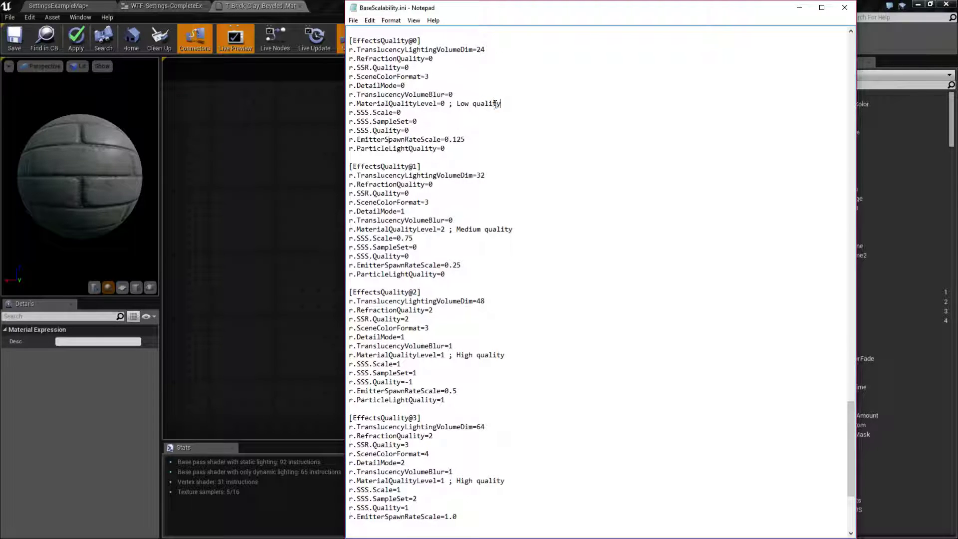
pyautogui.moveTo(501, 104); pyautogui.dragTo(348, 103)
pyautogui.click(402, 105)
pyautogui.moveTo(445, 103); pyautogui.dragTo(414, 104)
pyautogui.click(429, 103)
pyautogui.click(273, 227)
# Inspect the material's Quality Switch node and the constant feeding its Medium input.
pyautogui.click(585, 194)
pyautogui.moveTo(625, 278); pyautogui.dragTo(546, 278, button='right')
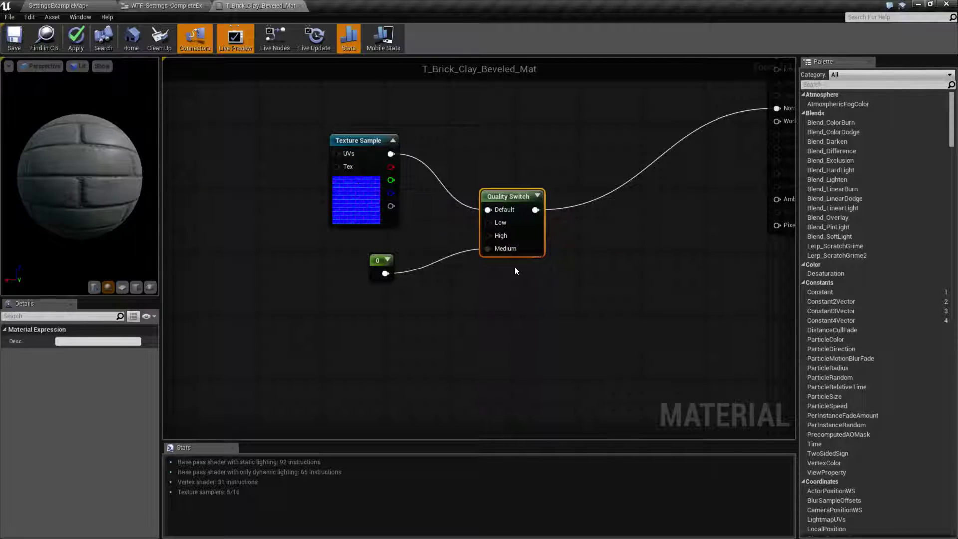
pyautogui.click(377, 265)
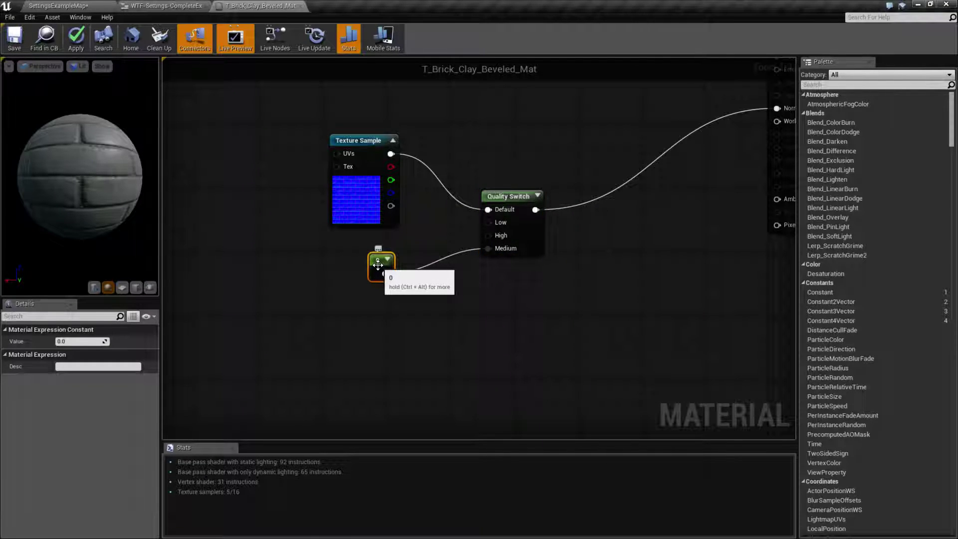
# Run and stop the SettingsExampleMap level, and focus the viewport on the brick cube Cube5.
pyautogui.click(82, 6)
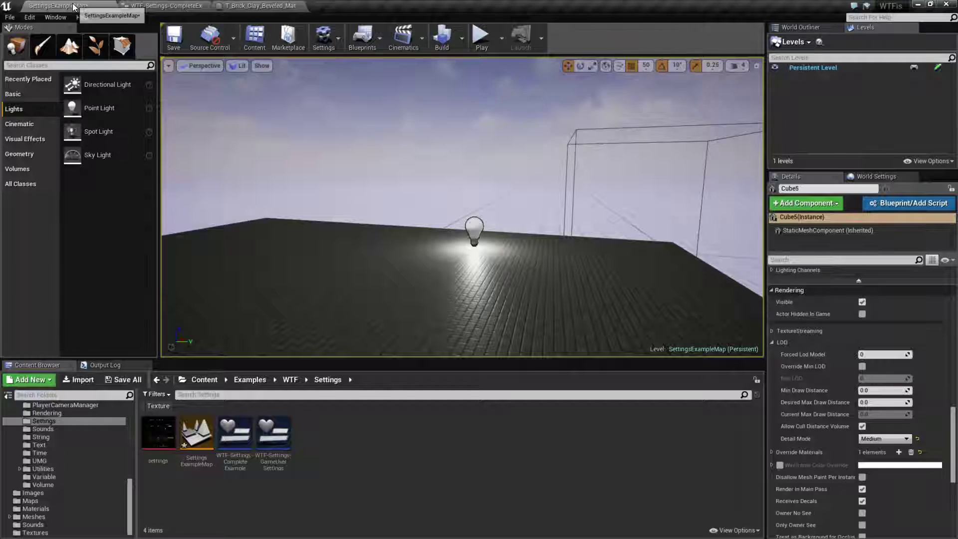
pyautogui.click(480, 39)
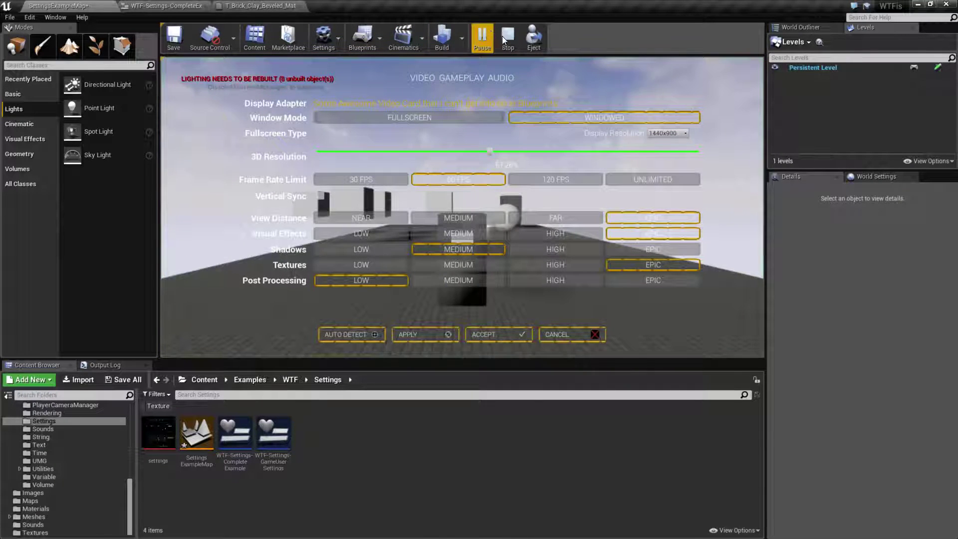
pyautogui.click(502, 37)
pyautogui.click(325, 36)
pyautogui.click(501, 168)
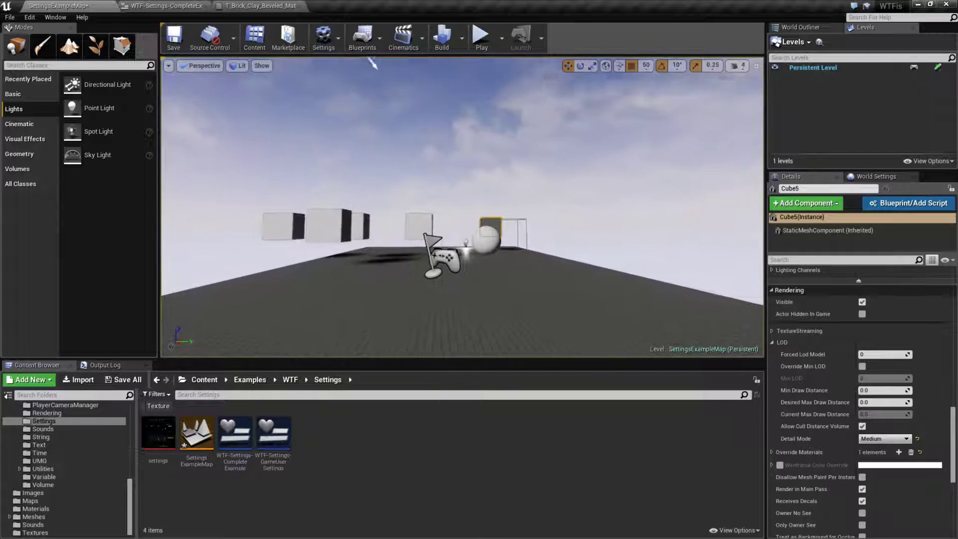
pyautogui.click(482, 227)
pyautogui.press('f')
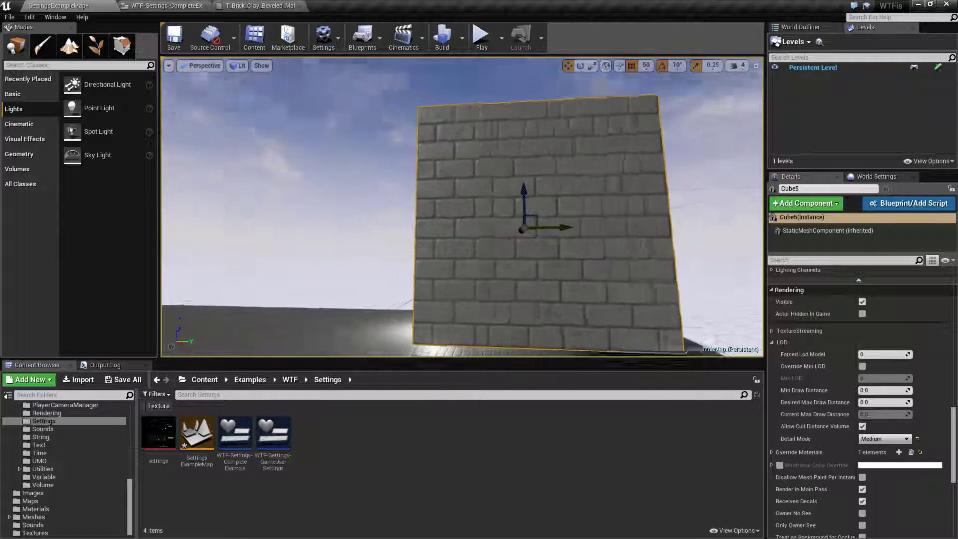
# Try the Effects scalability at Medium, High and Epic on the brick cube, and finish with it set to Low.
pyautogui.click(324, 41)
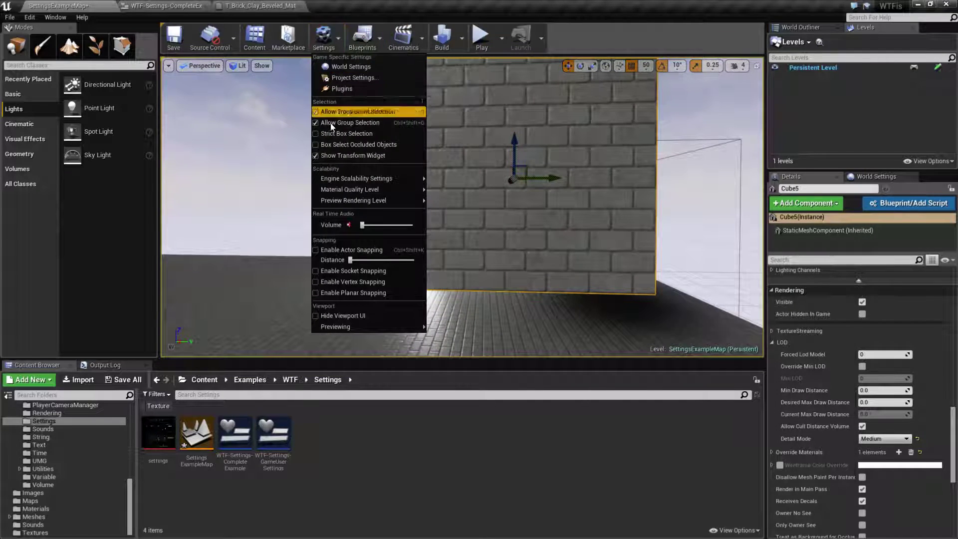
pyautogui.moveTo(351, 185)
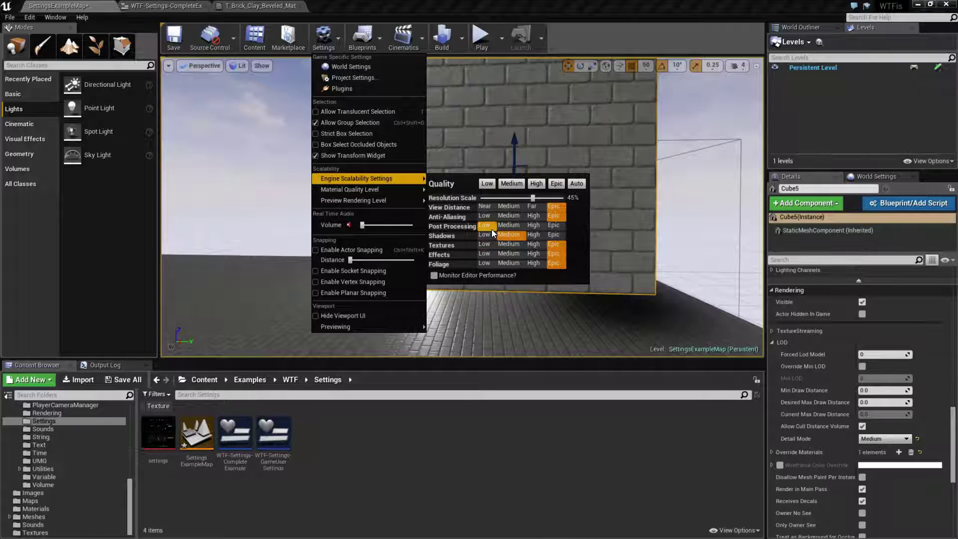
pyautogui.click(490, 253)
pyautogui.click(517, 252)
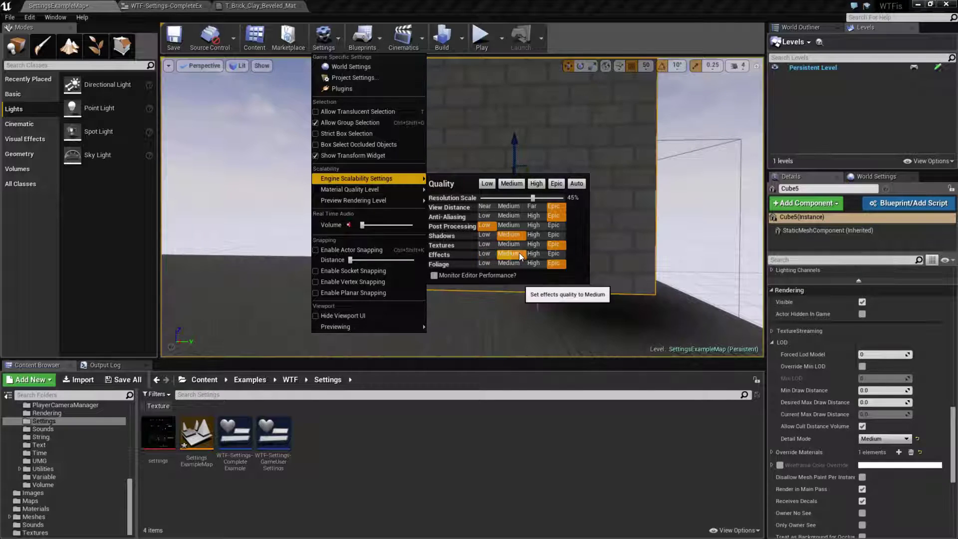
pyautogui.click(539, 254)
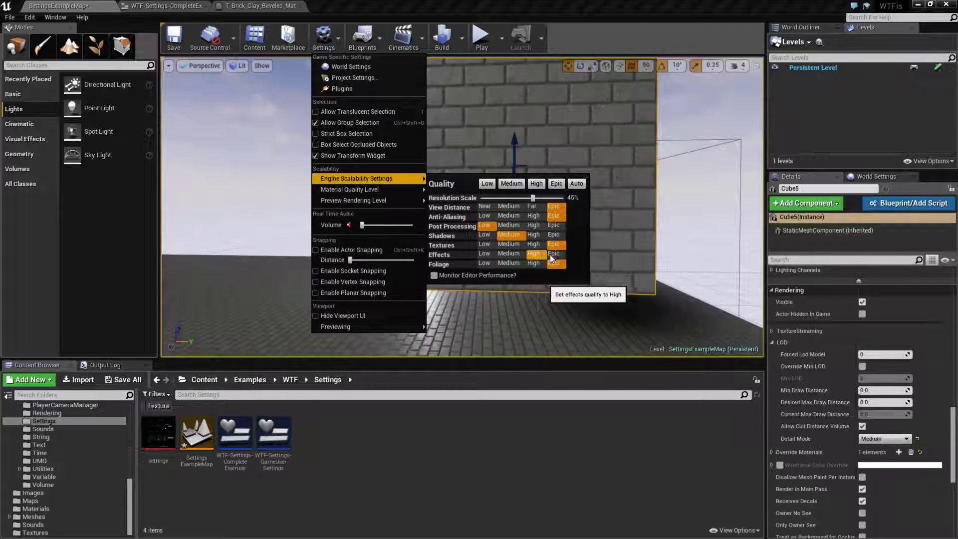
pyautogui.click(555, 254)
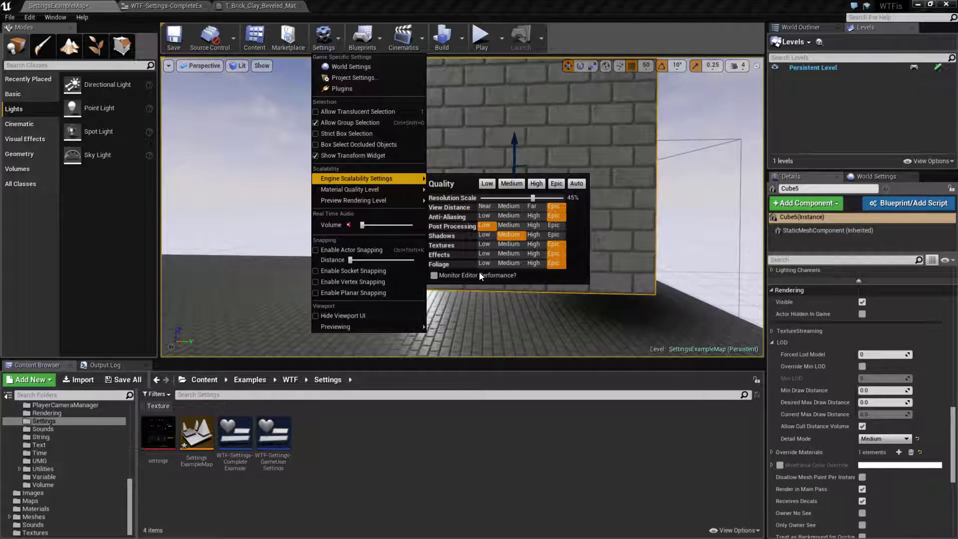
pyautogui.click(484, 253)
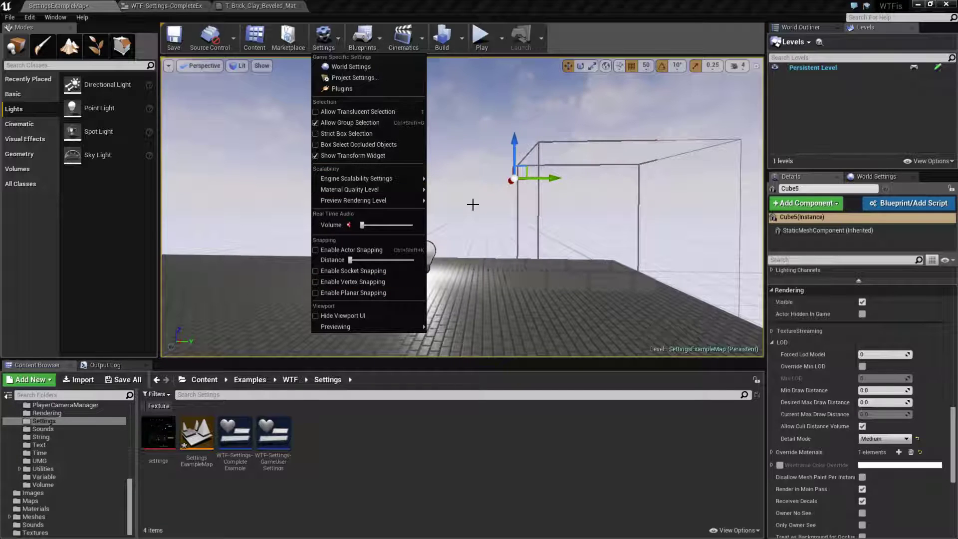
pyautogui.moveTo(475, 133); pyautogui.dragTo(495, 118, button='right')
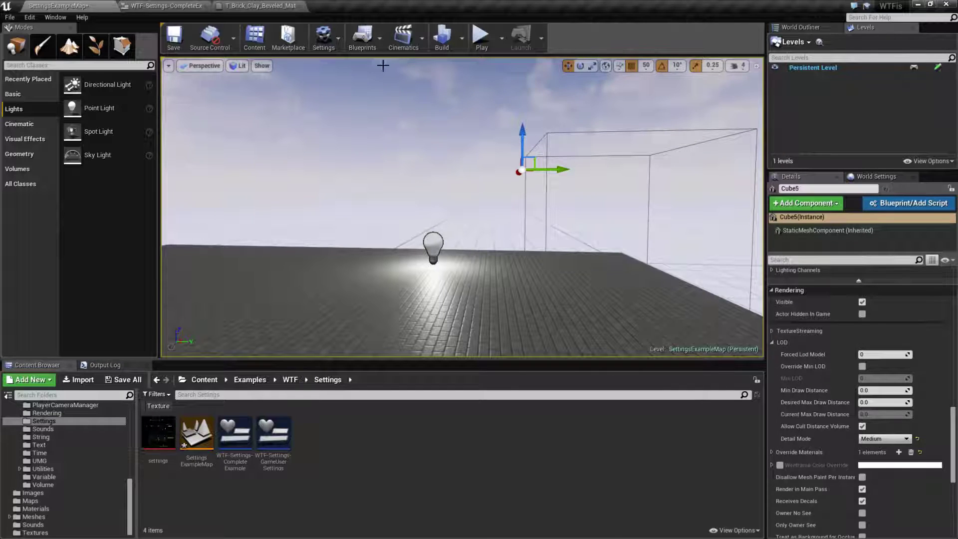
# Set the Effects scalability to Epic and bring up Cube5's Detail Mode property under its rendering LOD settings.
pyautogui.click(316, 38)
pyautogui.moveTo(375, 181)
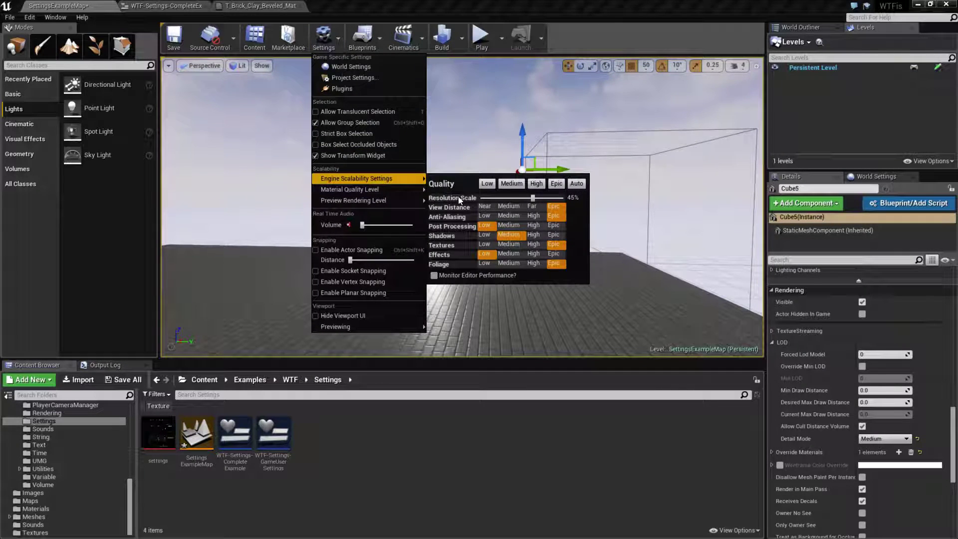
pyautogui.click(562, 255)
pyautogui.click(479, 167)
pyautogui.scroll(-5, 900, 378)
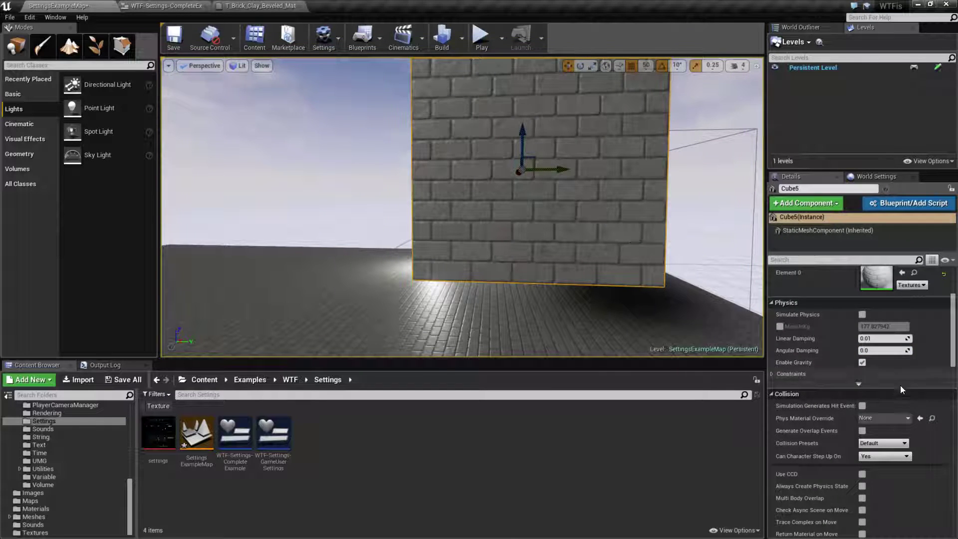
pyautogui.scroll(-10, 807, 390)
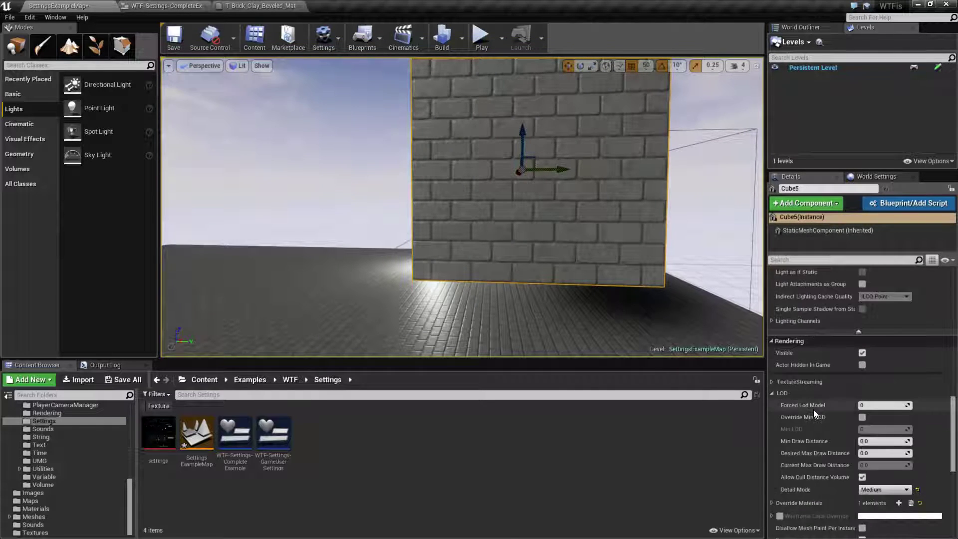
pyautogui.scroll(-3, 815, 413)
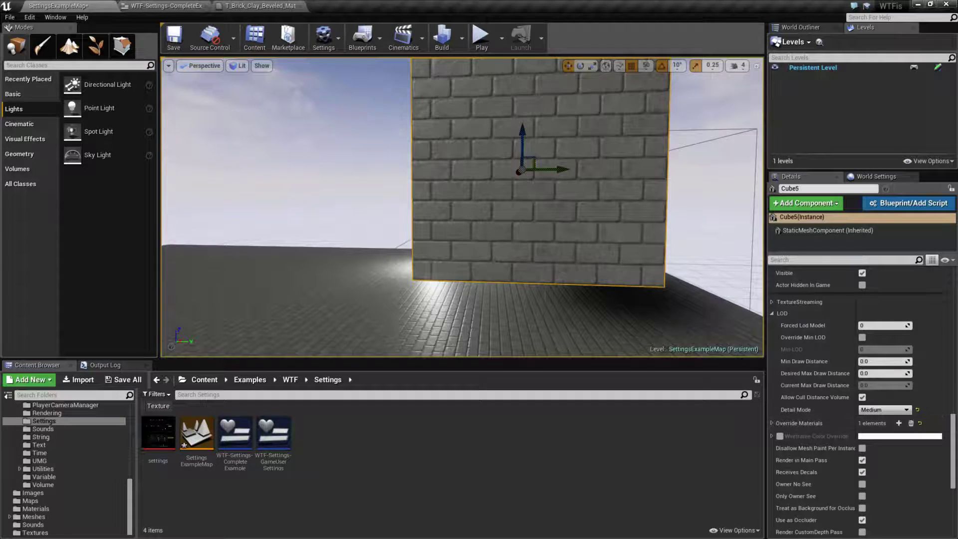
# Check the r.DetailMode entries for EffectsQuality@1 and EffectsQuality@2 in BaseScalability.ini in Notepad, and return to the Unreal Editor level.
pyautogui.hotkey('alt', 'Tab')
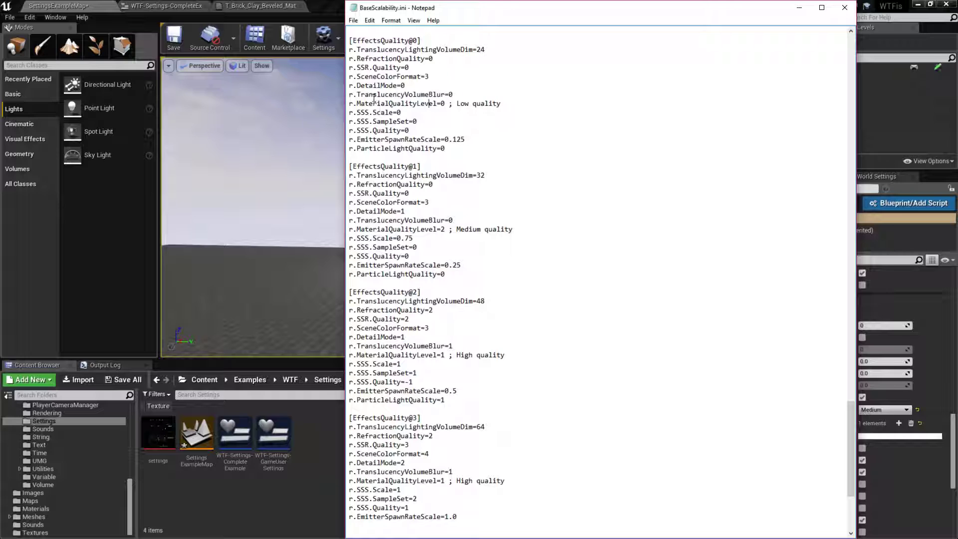
pyautogui.click(412, 209)
pyautogui.click(413, 336)
pyautogui.click(317, 284)
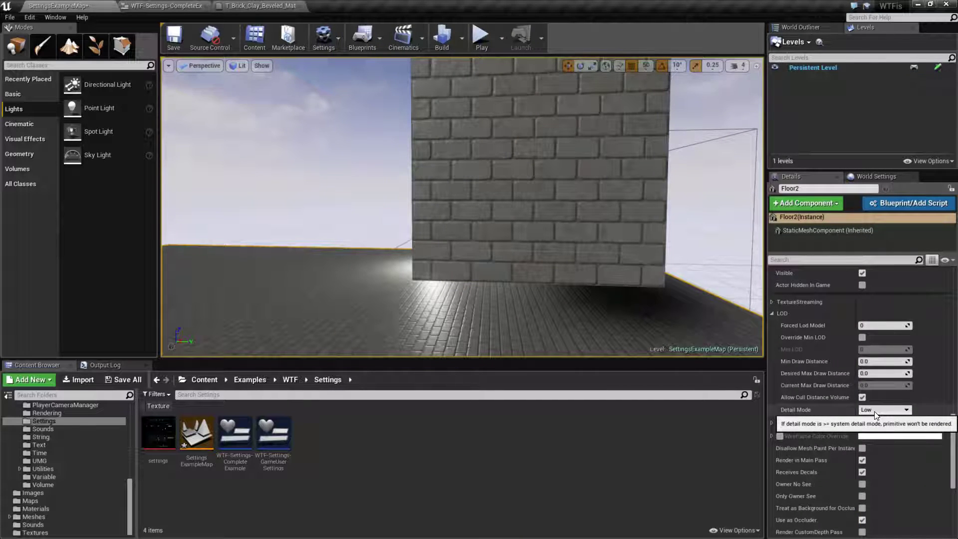
# Select the brick cube Cube5, try its Detail Mode at Low and Medium, and finish with it set to High.
pyautogui.click(469, 186)
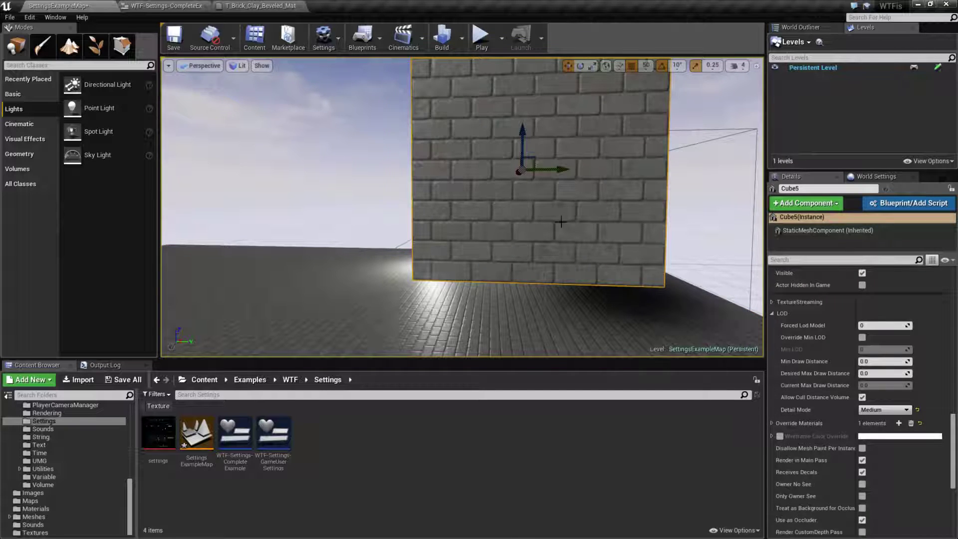
pyautogui.click(883, 409)
pyautogui.click(872, 418)
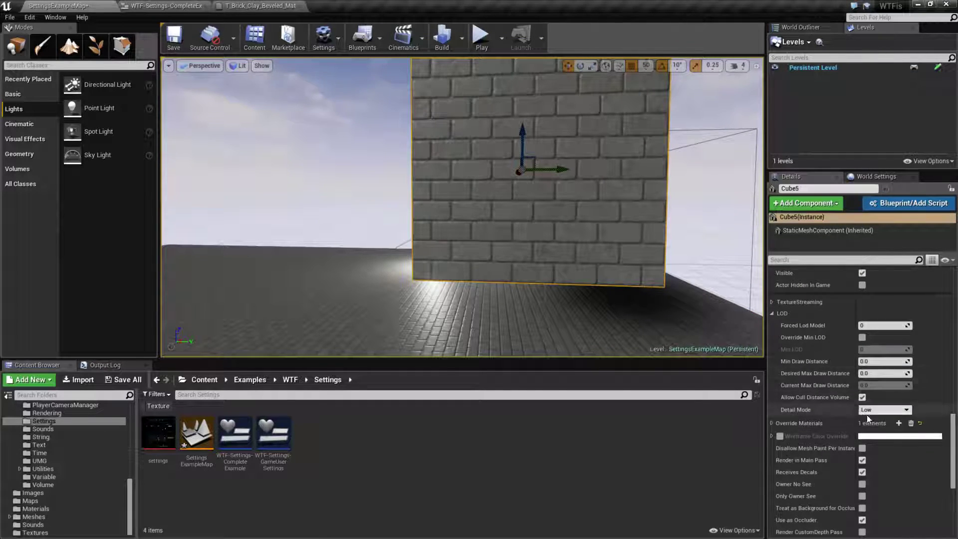
pyautogui.click(881, 410)
pyautogui.click(869, 425)
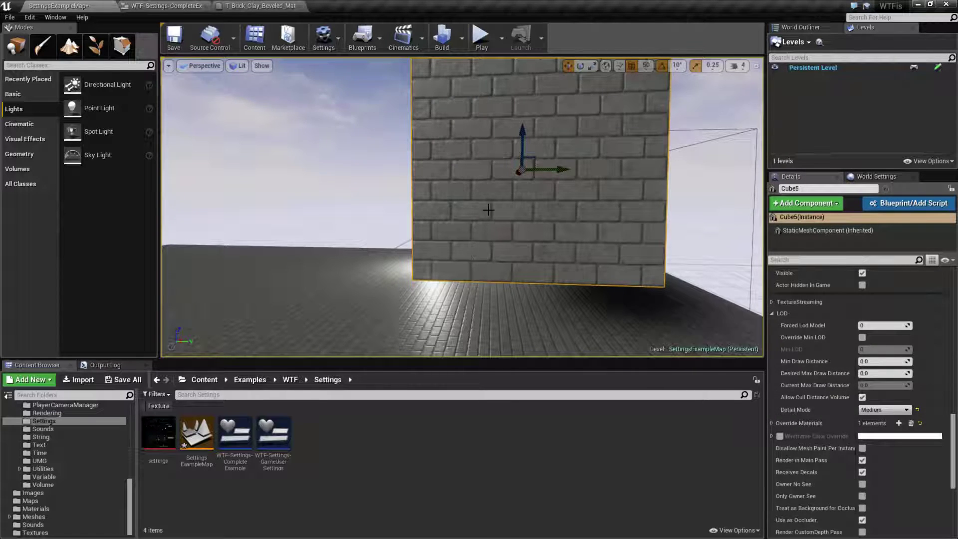
pyautogui.click(876, 410)
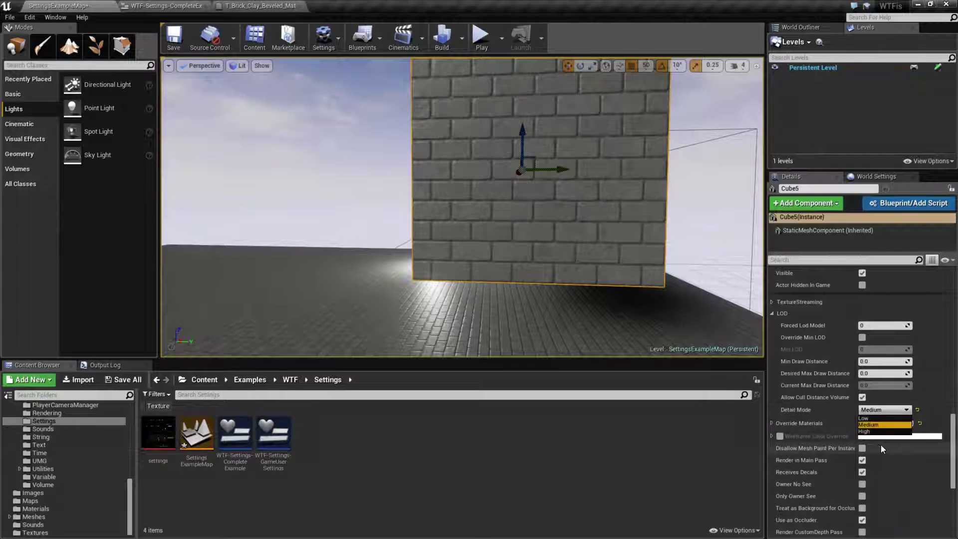
pyautogui.click(877, 435)
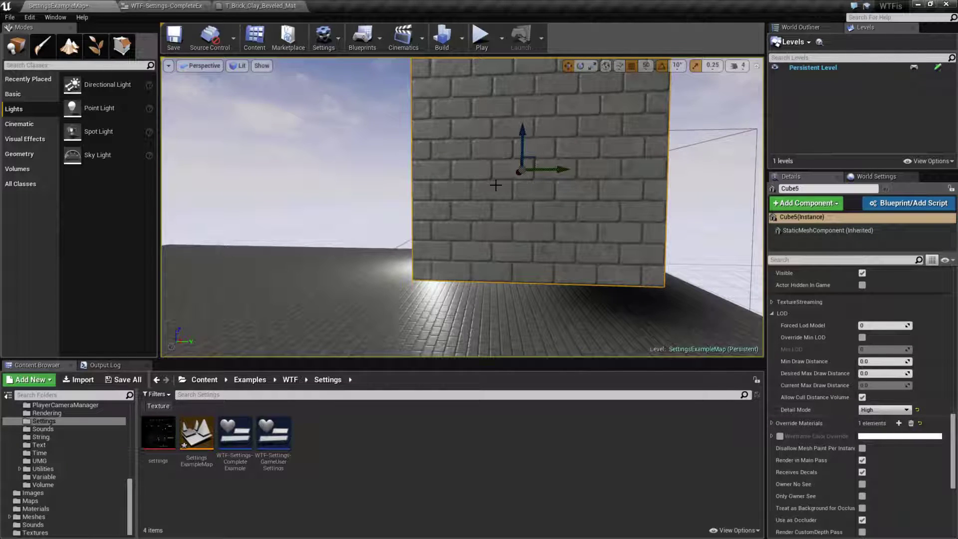
# Set the Effects scalability to Low in the engine scalability settings.
pyautogui.click(325, 42)
pyautogui.moveTo(369, 178)
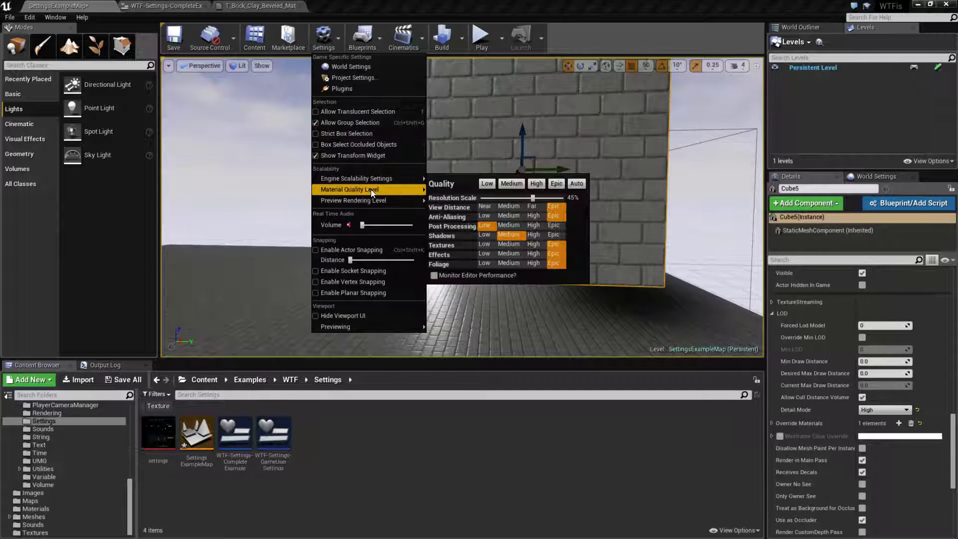
pyautogui.click(490, 253)
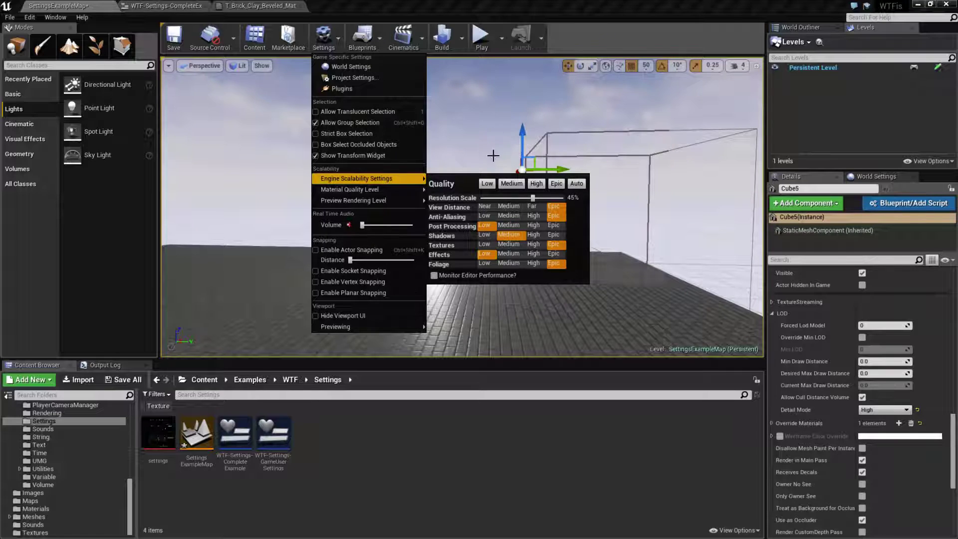
pyautogui.click(485, 7)
# Switch Cube5's Detail Mode between Low and Medium, and finish by resetting it to the default Low.
pyautogui.click(874, 412)
pyautogui.click(867, 418)
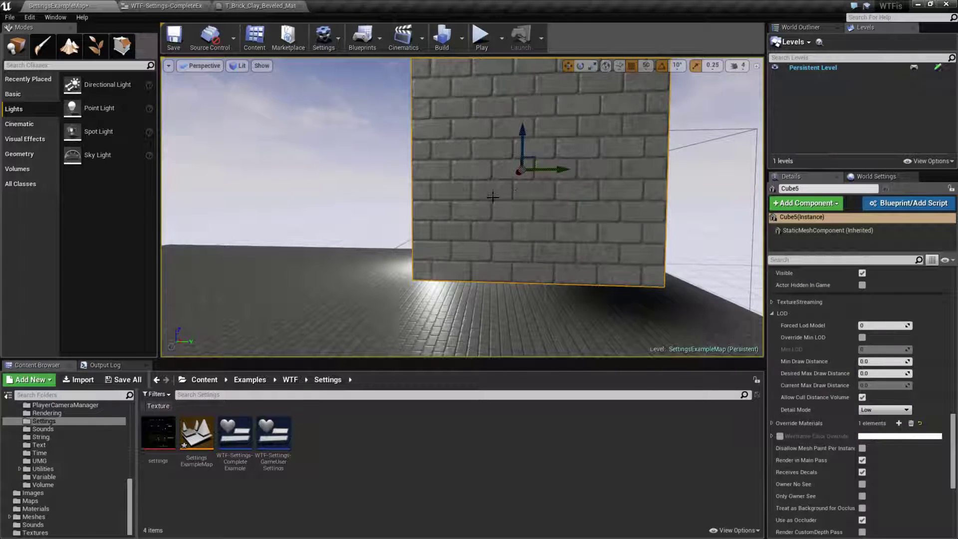
pyautogui.click(878, 409)
pyautogui.click(868, 424)
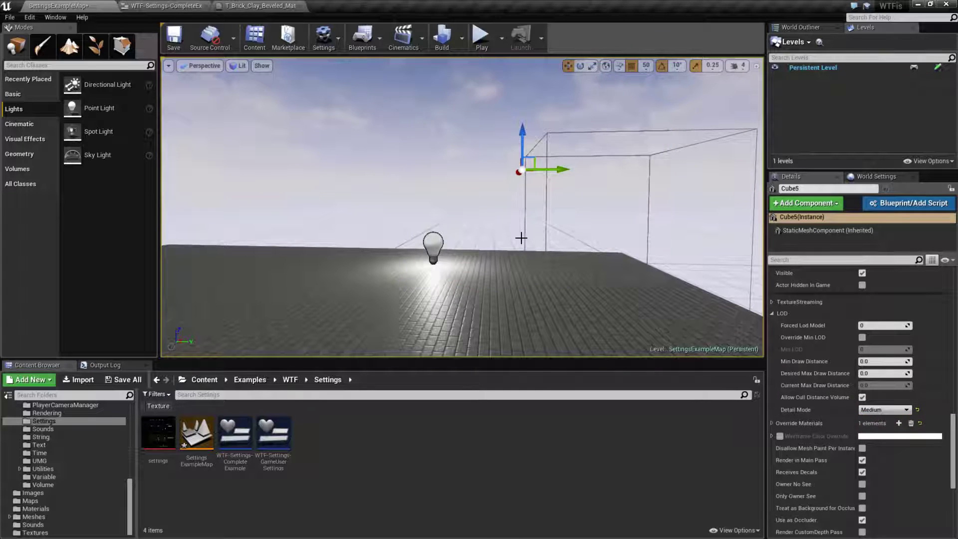
pyautogui.click(865, 409)
pyautogui.click(873, 419)
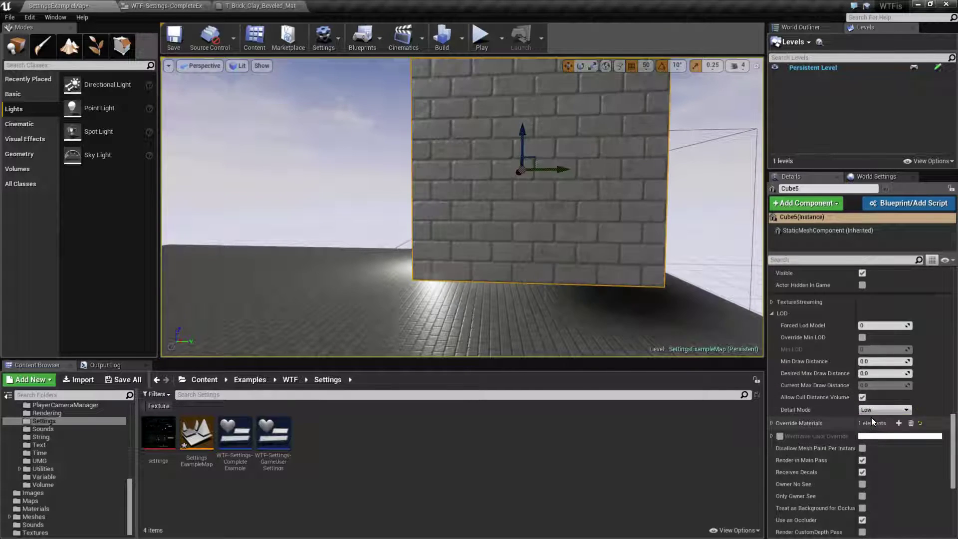
pyautogui.click(871, 410)
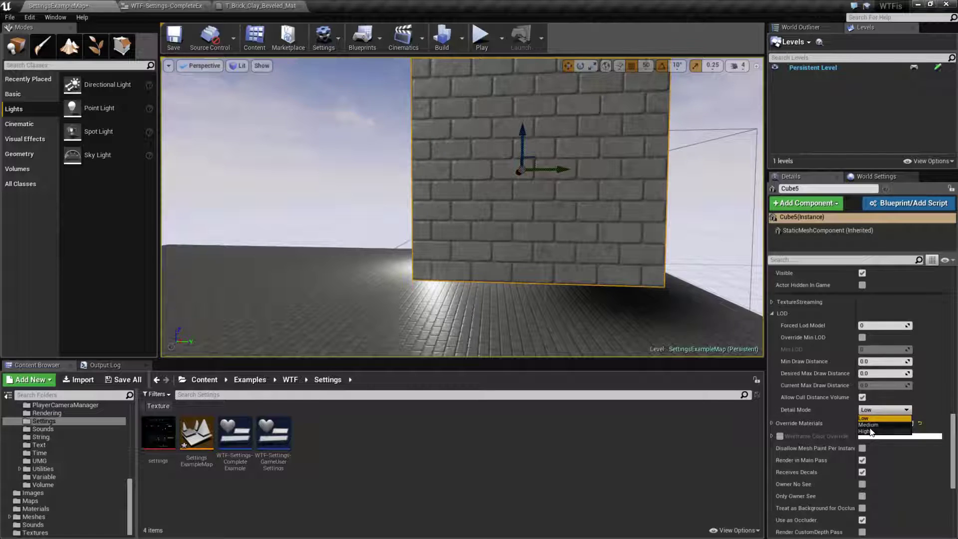
pyautogui.click(873, 425)
pyautogui.click(916, 411)
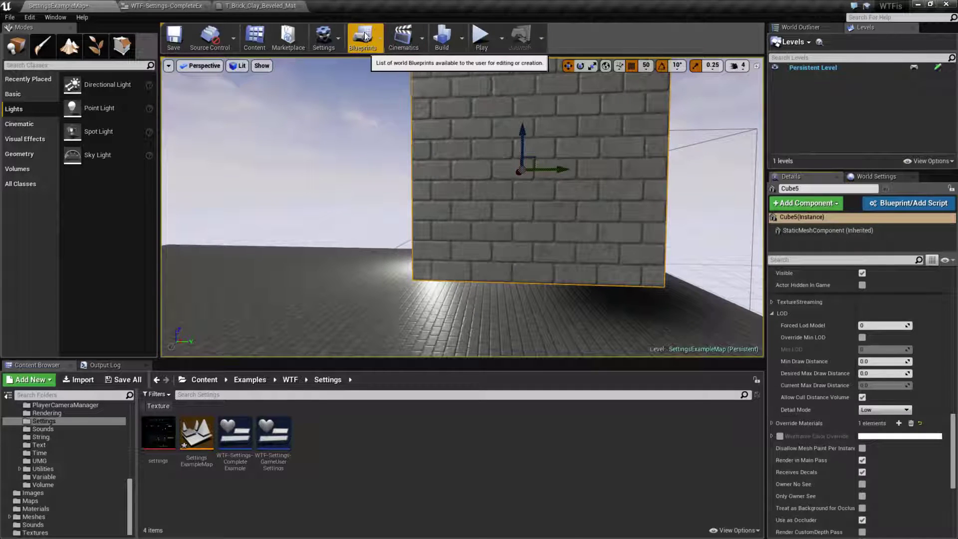
# Try the overall engine scalability preset at Low, and finish with all quality groups set to Epic.
pyautogui.click(329, 37)
pyautogui.moveTo(374, 186)
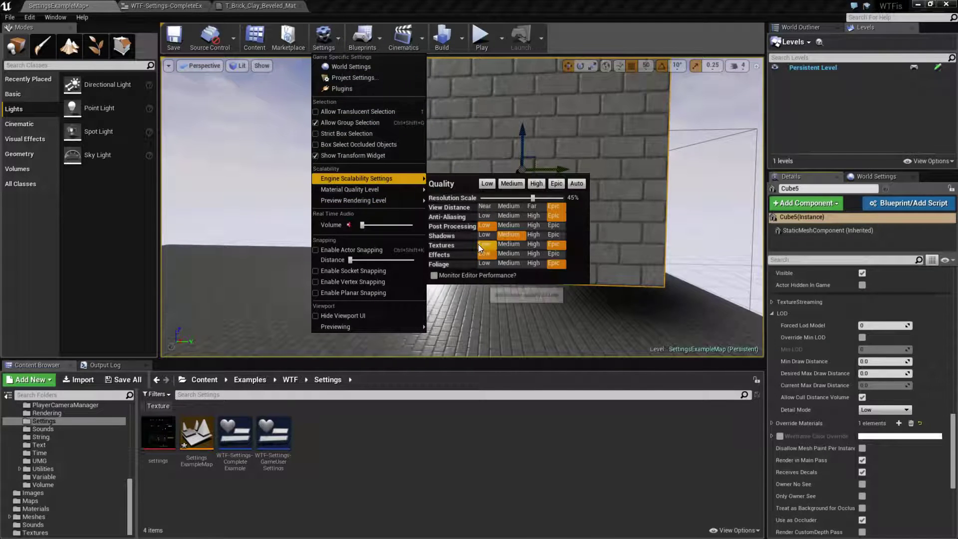
pyautogui.click(487, 183)
pyautogui.click(556, 183)
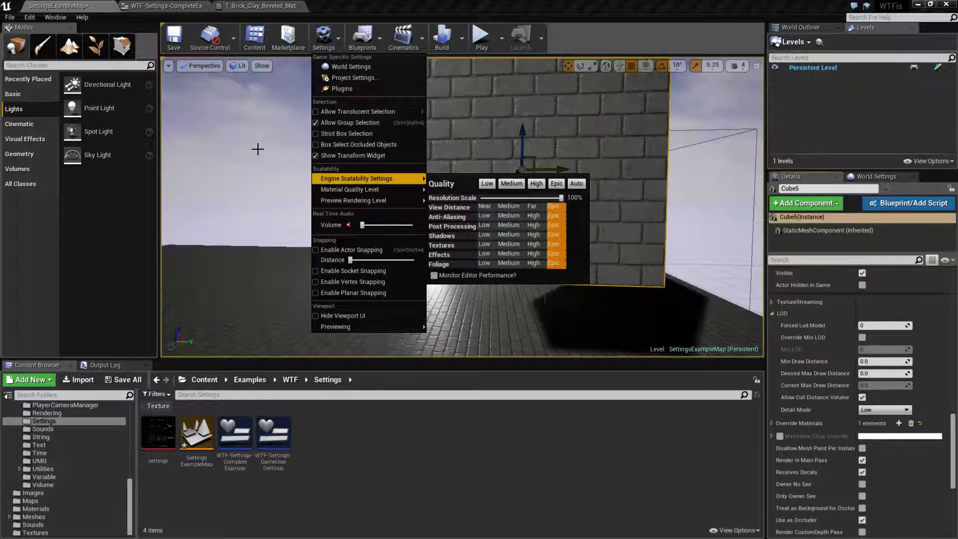
pyautogui.click(490, 154)
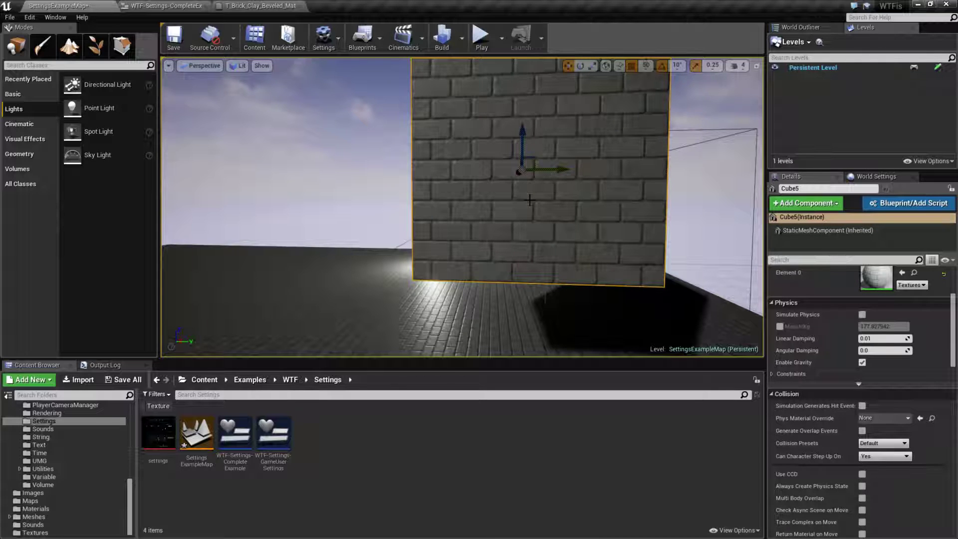
# Review Cube5's Detail Mode options and the engine scalability levels without changing them.
pyautogui.moveTo(530, 200); pyautogui.dragTo(579, 215)
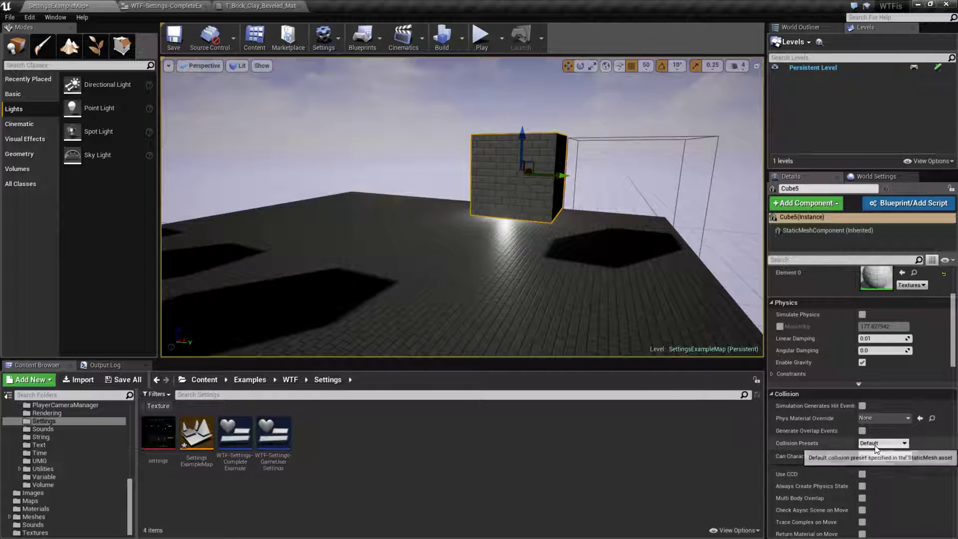
pyautogui.scroll(-10, 885, 486)
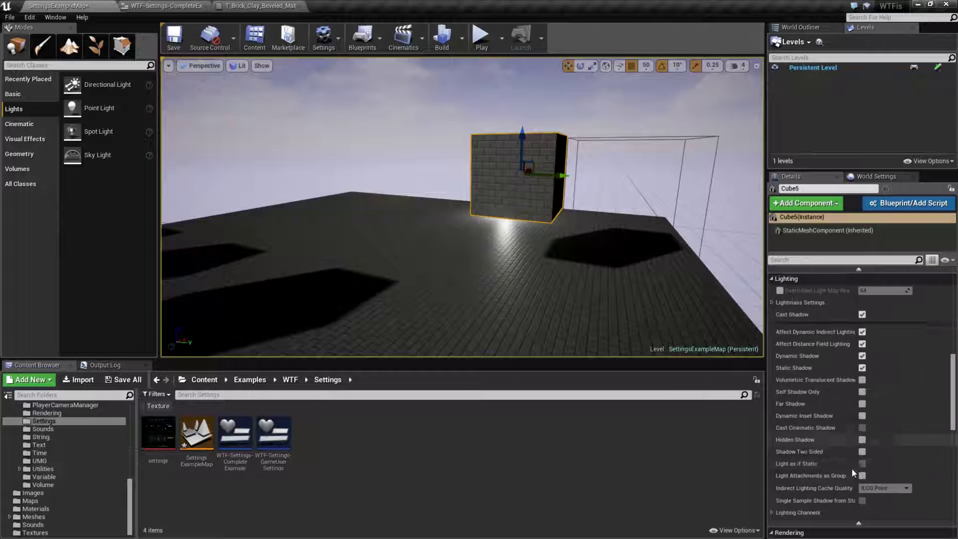
pyautogui.scroll(3, 874, 459)
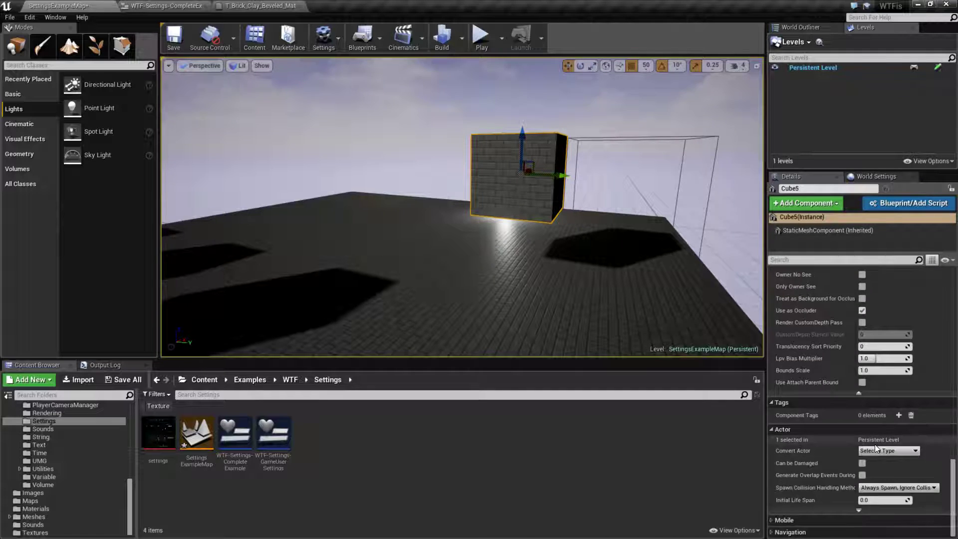
pyautogui.click(878, 391)
pyautogui.click(918, 383)
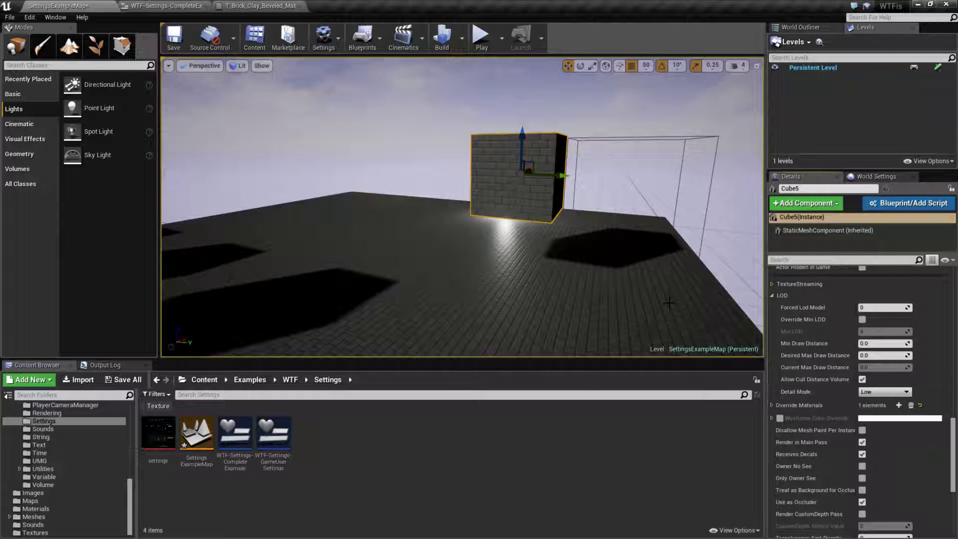
pyautogui.click(333, 43)
pyautogui.moveTo(345, 190)
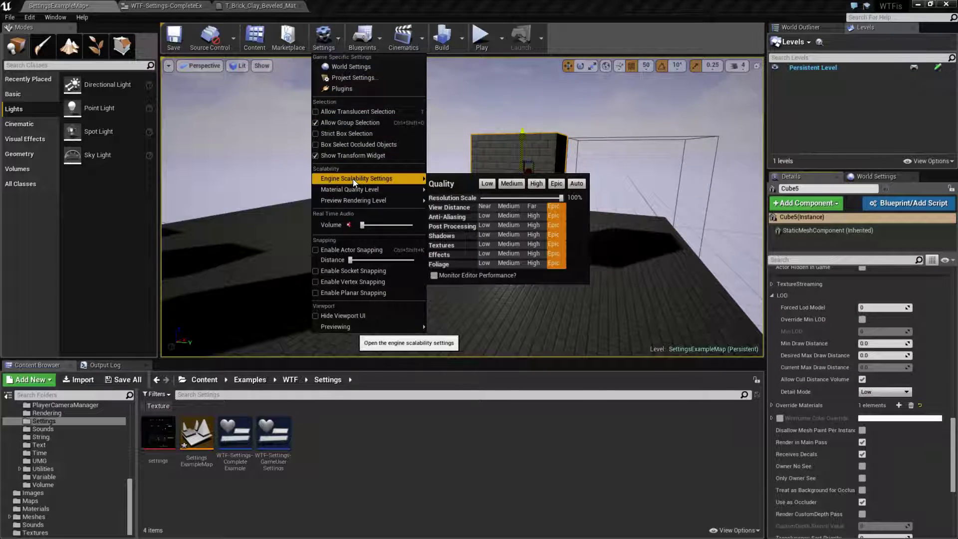
pyautogui.click(472, 7)
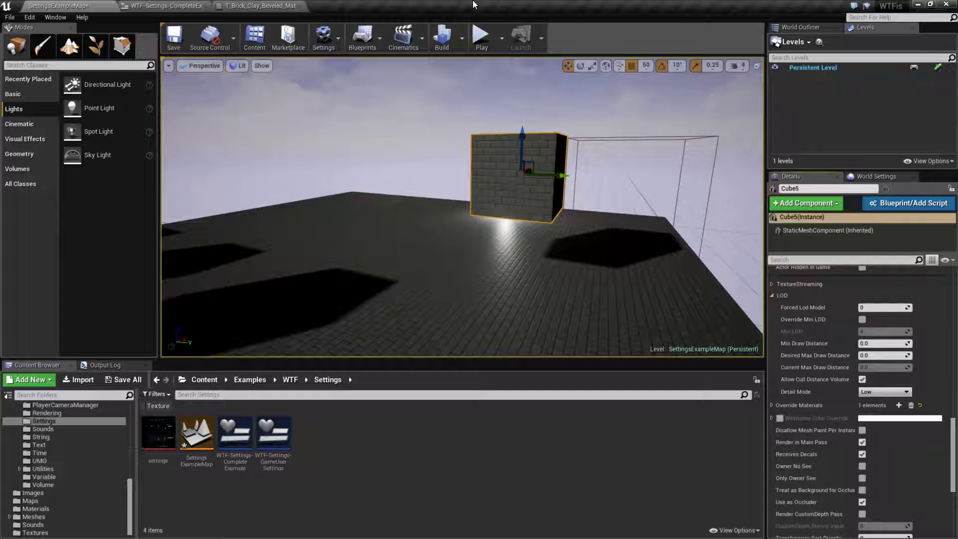
# Select the Set Visual Effect Quality node in the WTF-Settings-CompleteExample blueprint's Load and Apply Initial Settings function.
pyautogui.click(186, 7)
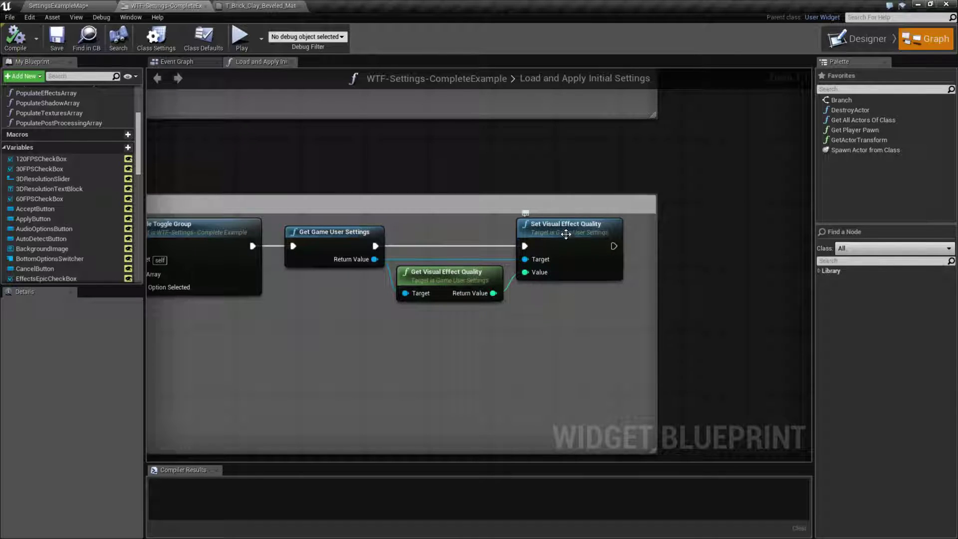
pyautogui.click(551, 227)
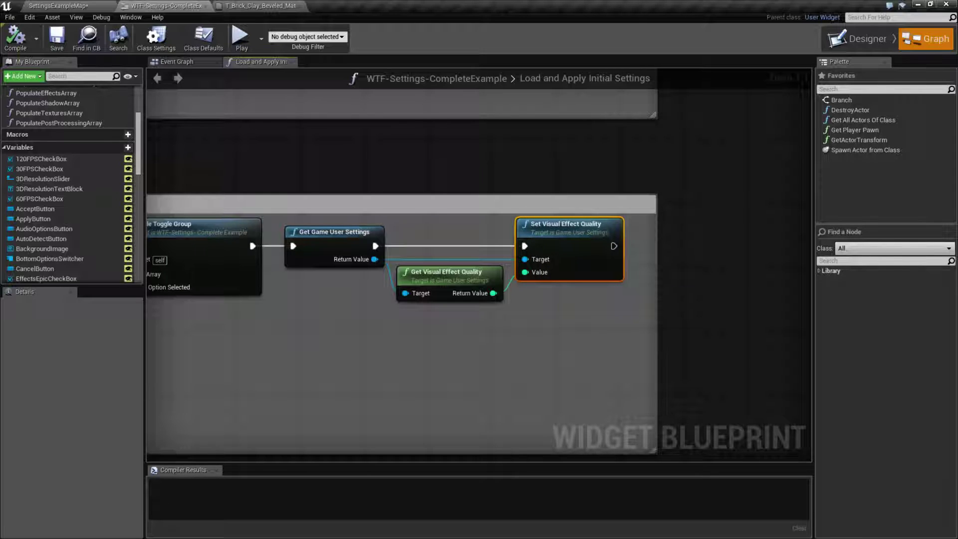
# Compare the r.EmitterSpawnRateScale entries of EffectsQuality@1 and EffectsQuality@0 in BaseScalability.ini in Notepad.
pyautogui.hotkey('alt', 'Tab')
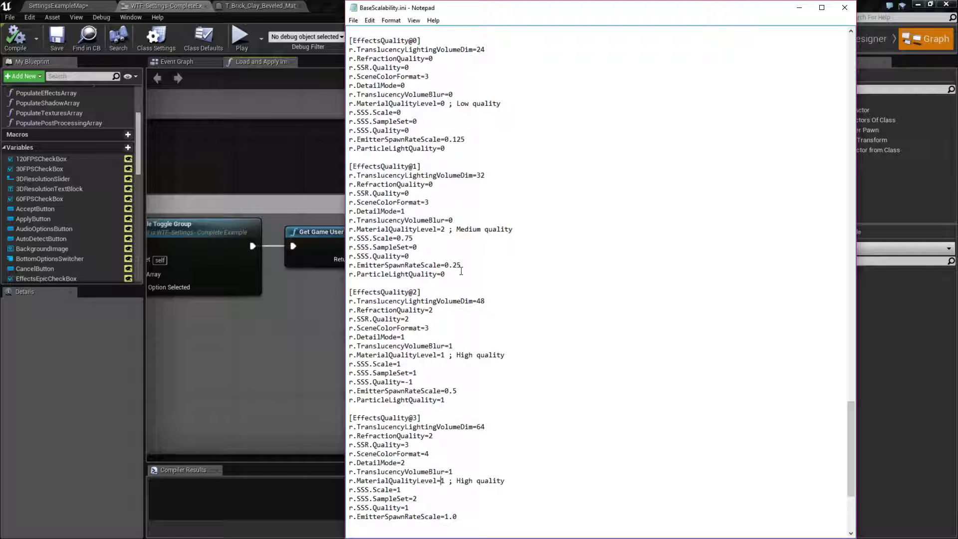
pyautogui.moveTo(461, 265); pyautogui.dragTo(384, 274)
pyautogui.click(410, 265)
pyautogui.moveTo(397, 139); pyautogui.dragTo(449, 139)
pyautogui.click(452, 140)
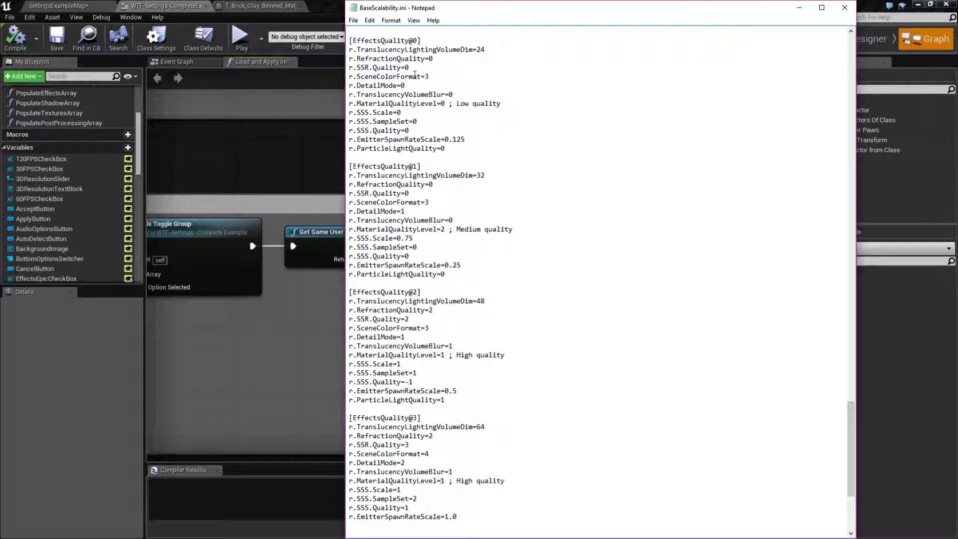